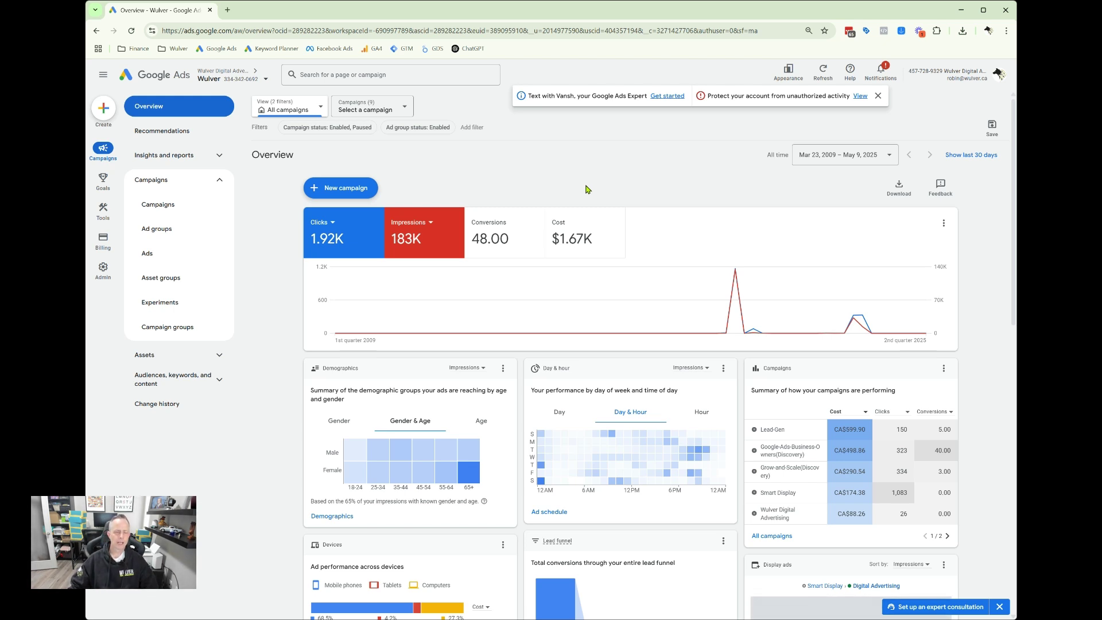
Open Keyword Planner and start discovering new keywords from seed keywords.
{"action": "mouse_move", "coordinate": [105, 222]}
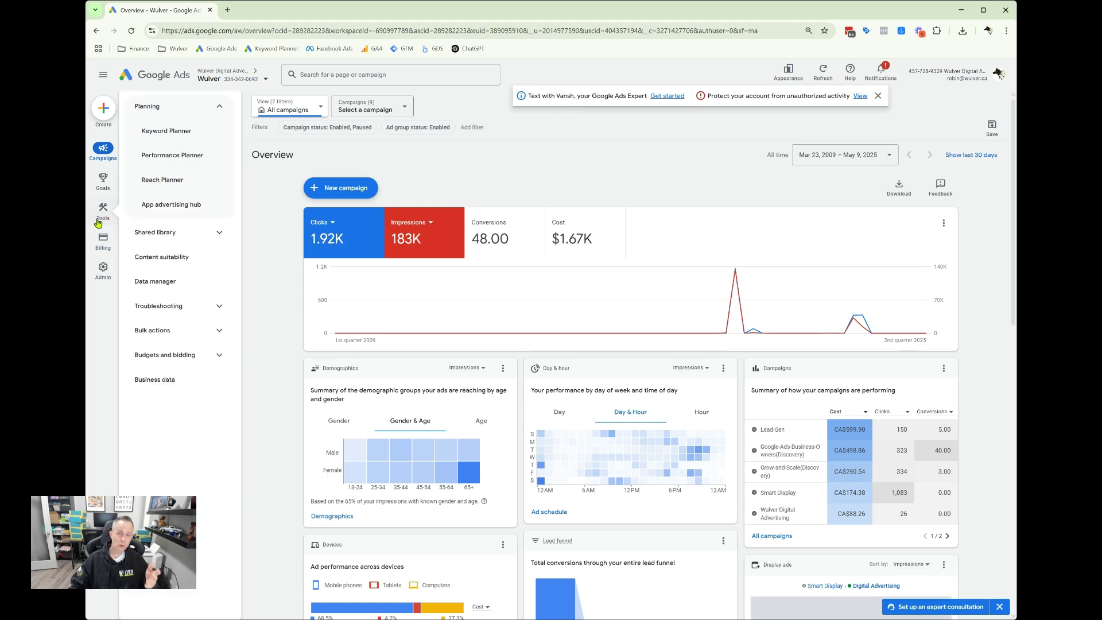
{"action": "left_click", "coordinate": [168, 132]}
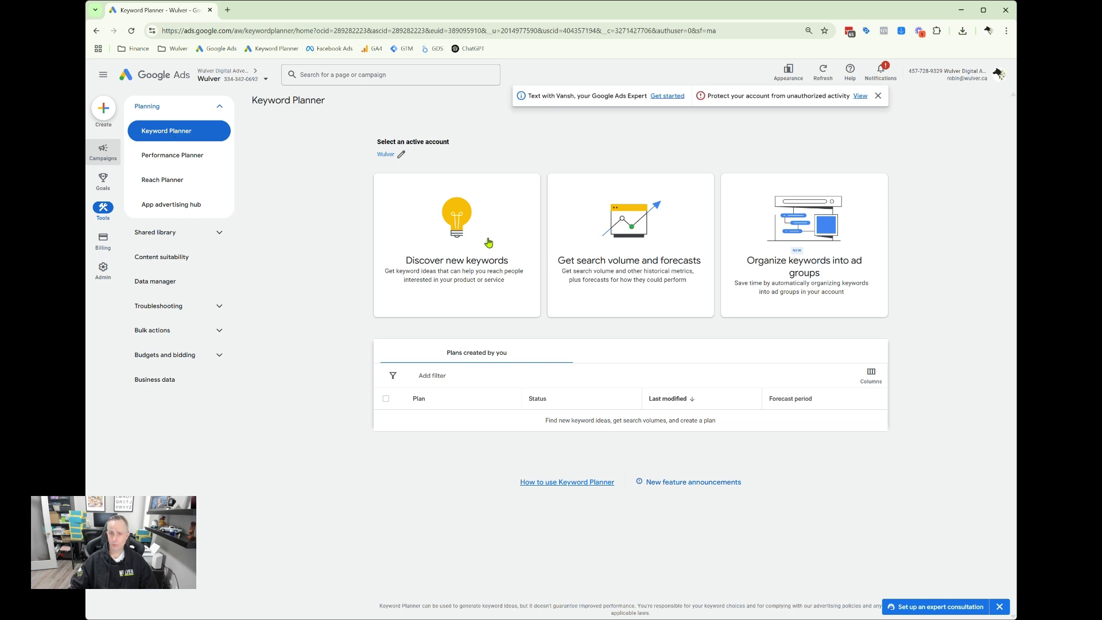
{"action": "left_click", "coordinate": [472, 263]}
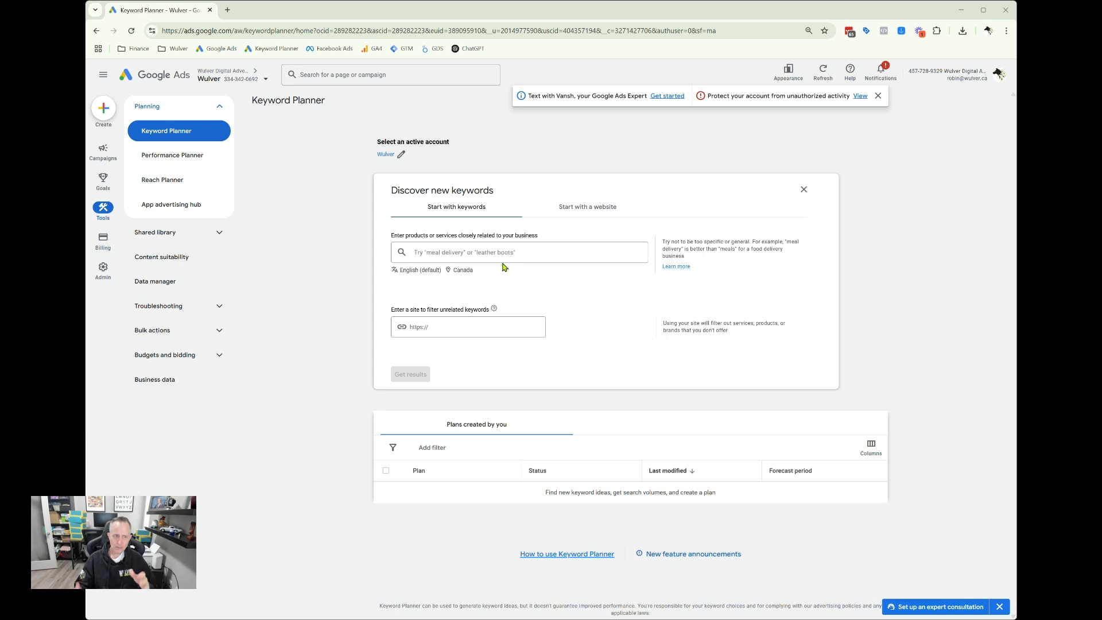
Change the target location for the keyword search to the United States, removing Canada, and save it.
{"action": "left_click", "coordinate": [451, 272]}
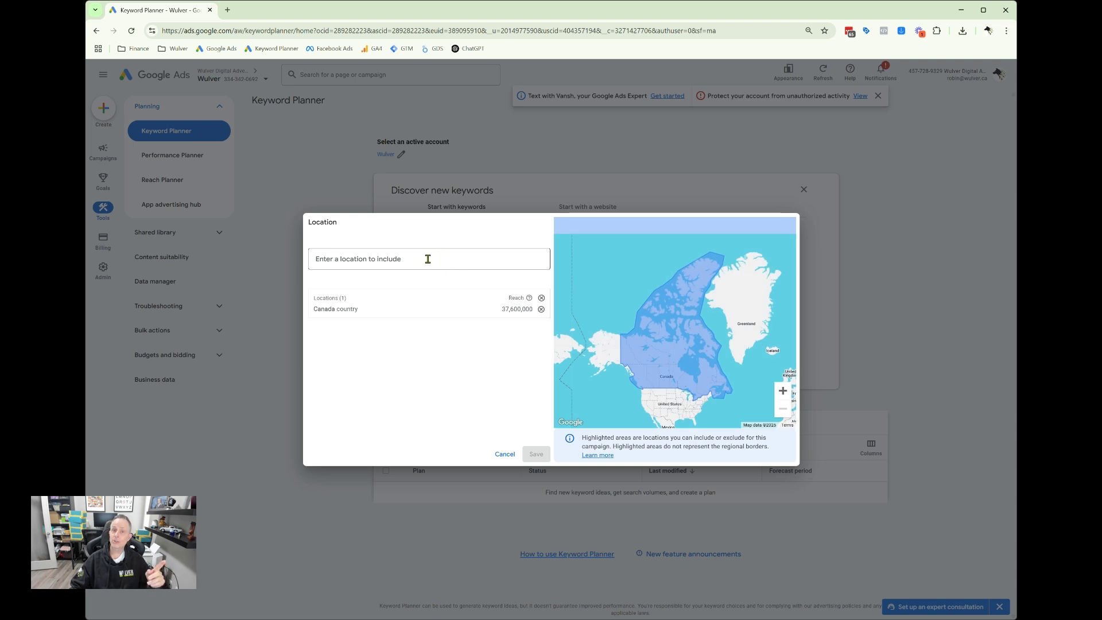
{"action": "left_click", "coordinate": [428, 259]}
{"action": "type", "text": "us"}
{"action": "mouse_move", "coordinate": [502, 289]}
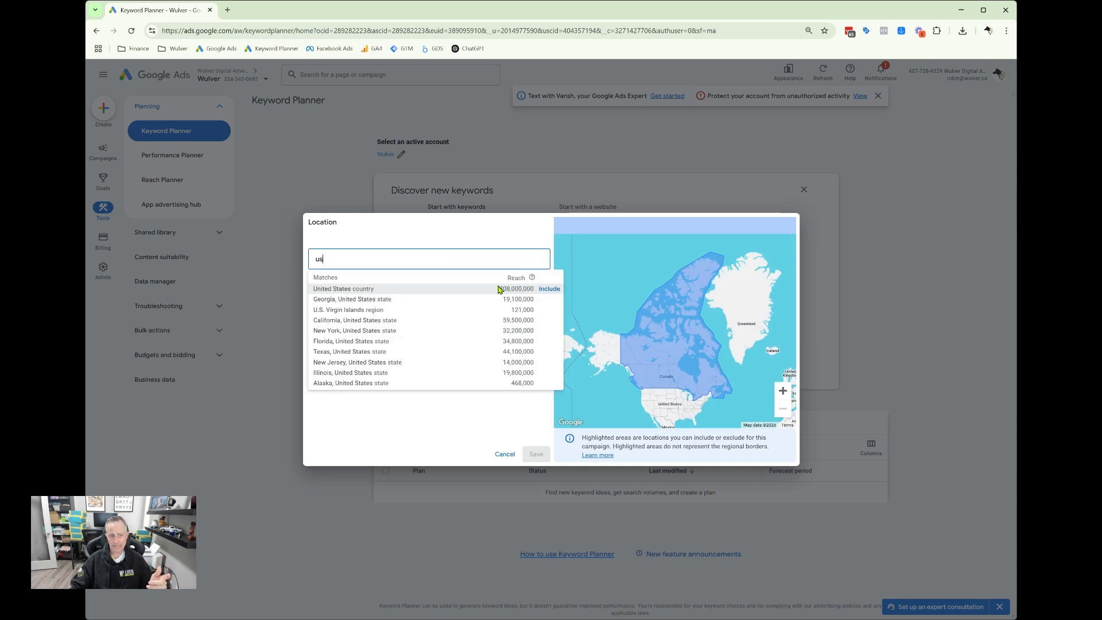
{"action": "left_click", "coordinate": [553, 290]}
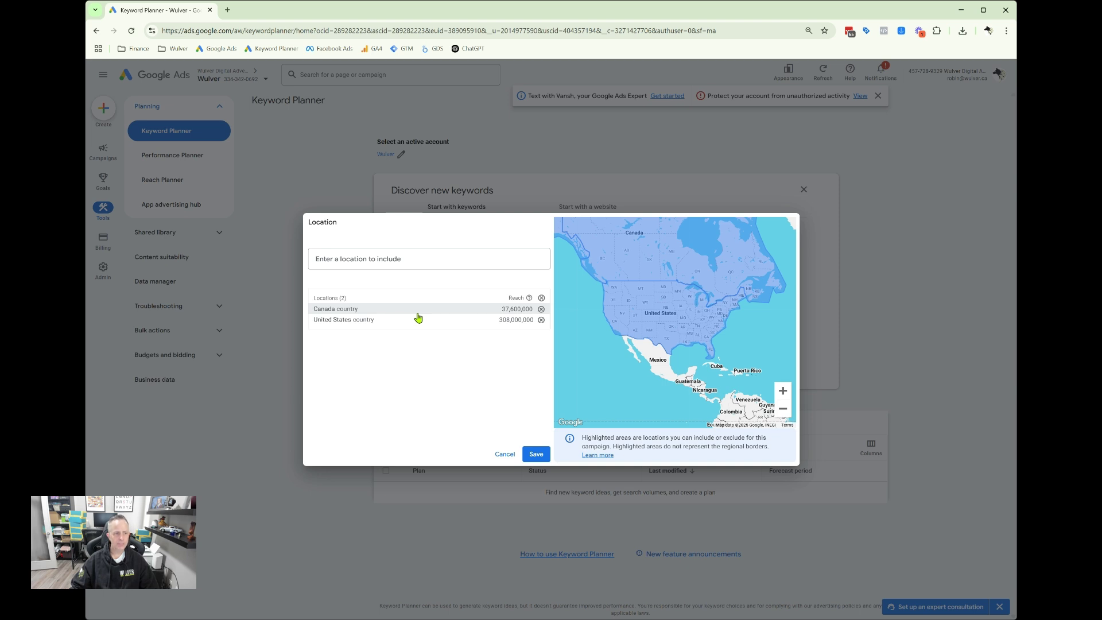
{"action": "left_click", "coordinate": [541, 310]}
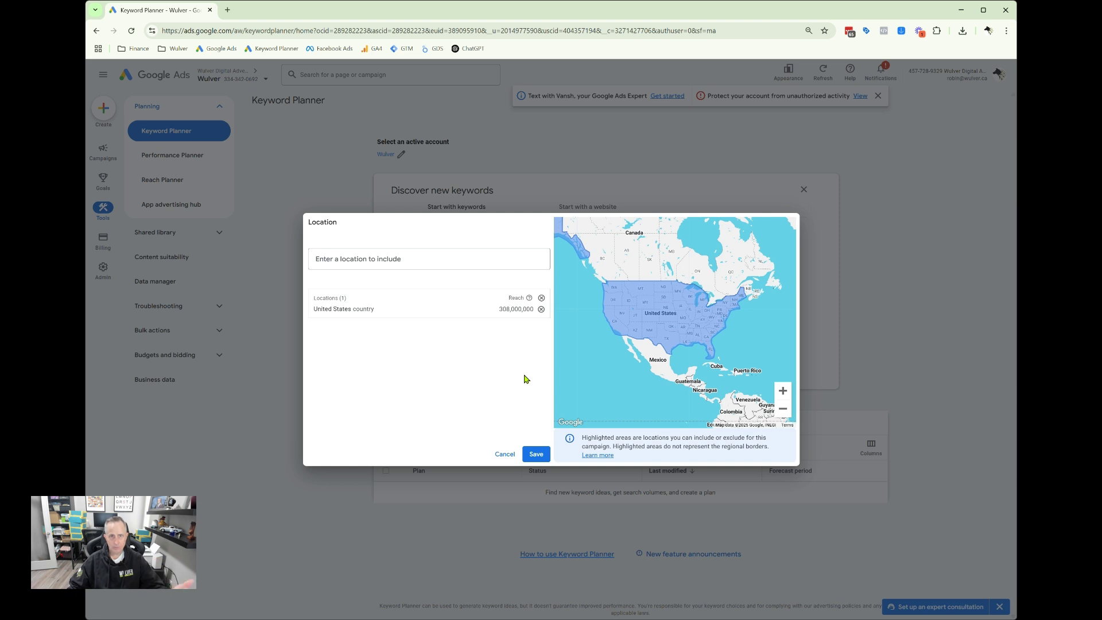
{"action": "left_click", "coordinate": [537, 455]}
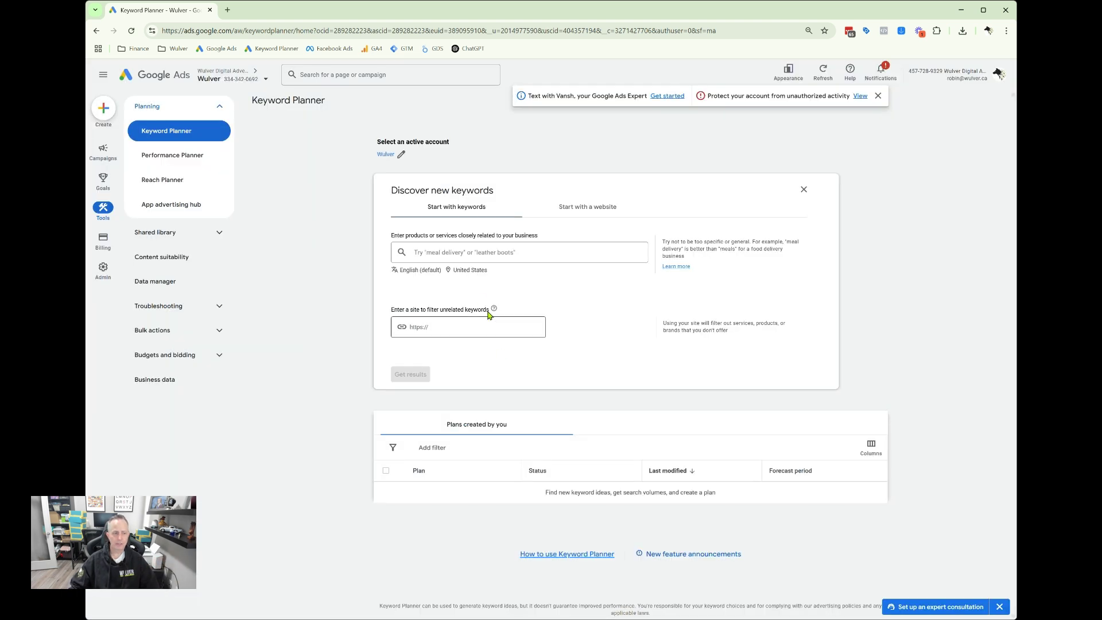
Enter "running shoes" as the first product keyword for the search.
{"action": "left_click", "coordinate": [492, 251]}
{"action": "left_click", "coordinate": [441, 329]}
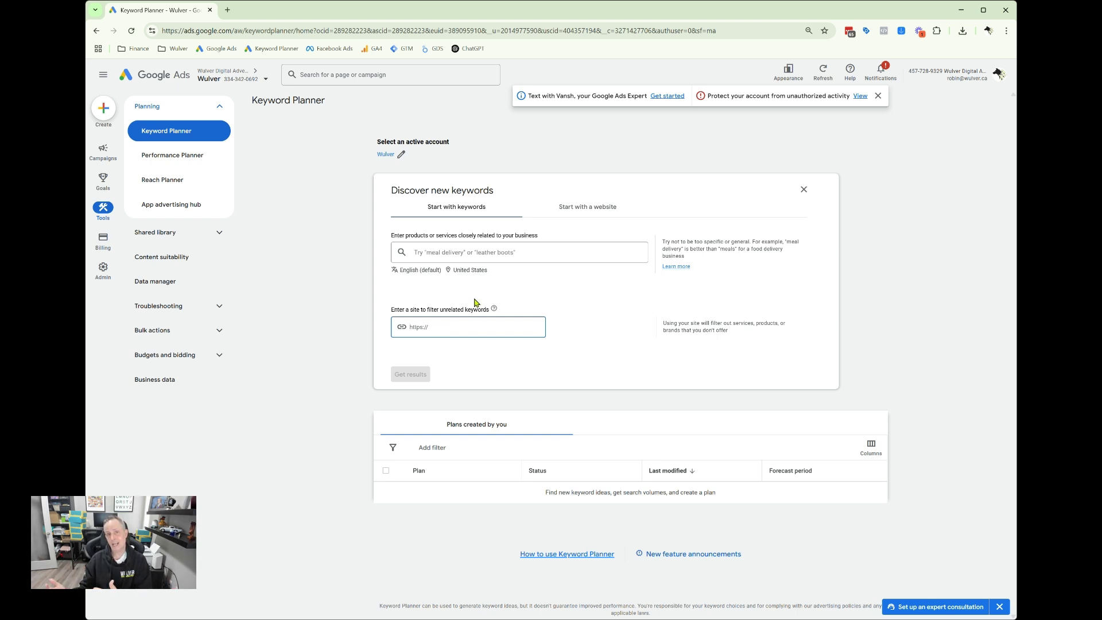
{"action": "left_click", "coordinate": [488, 251]}
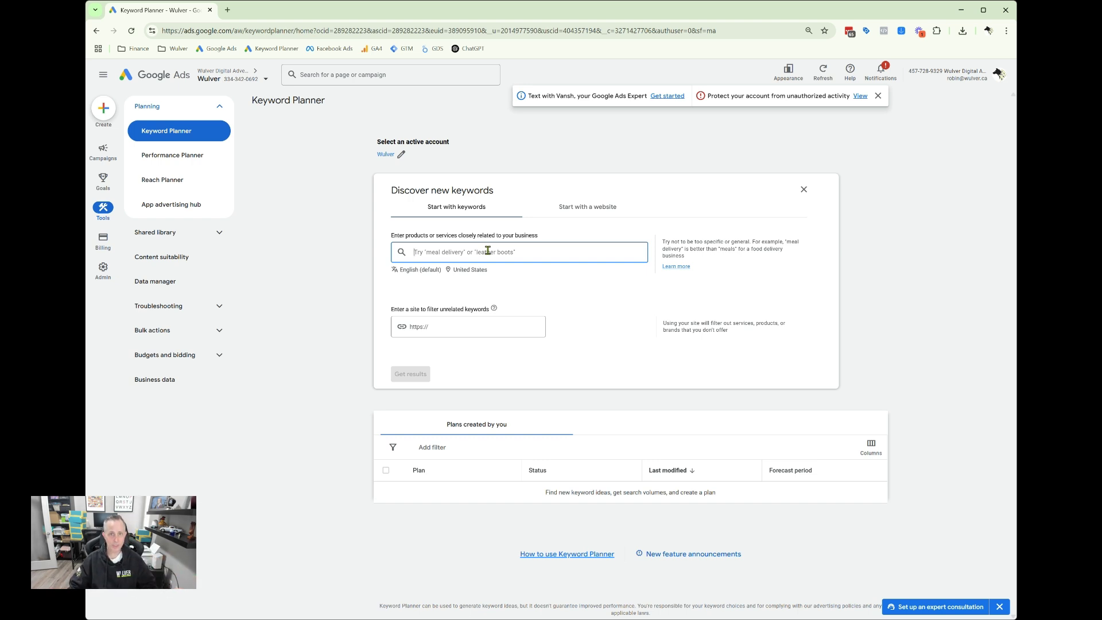
{"action": "type", "text": "running shoes"}
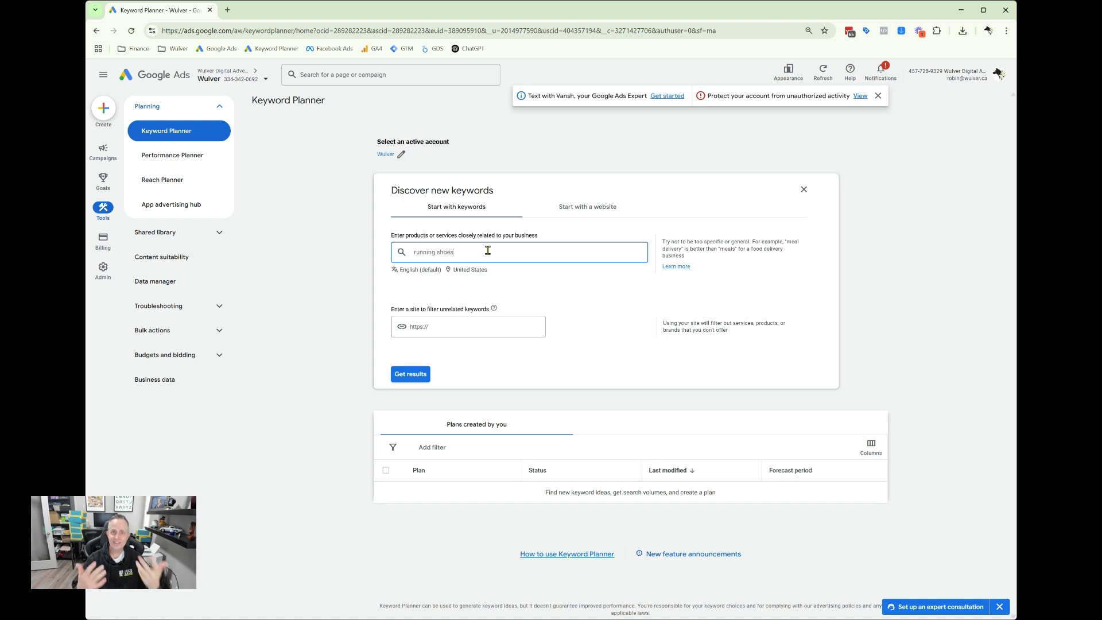
{"action": "key", "text": "Return"}
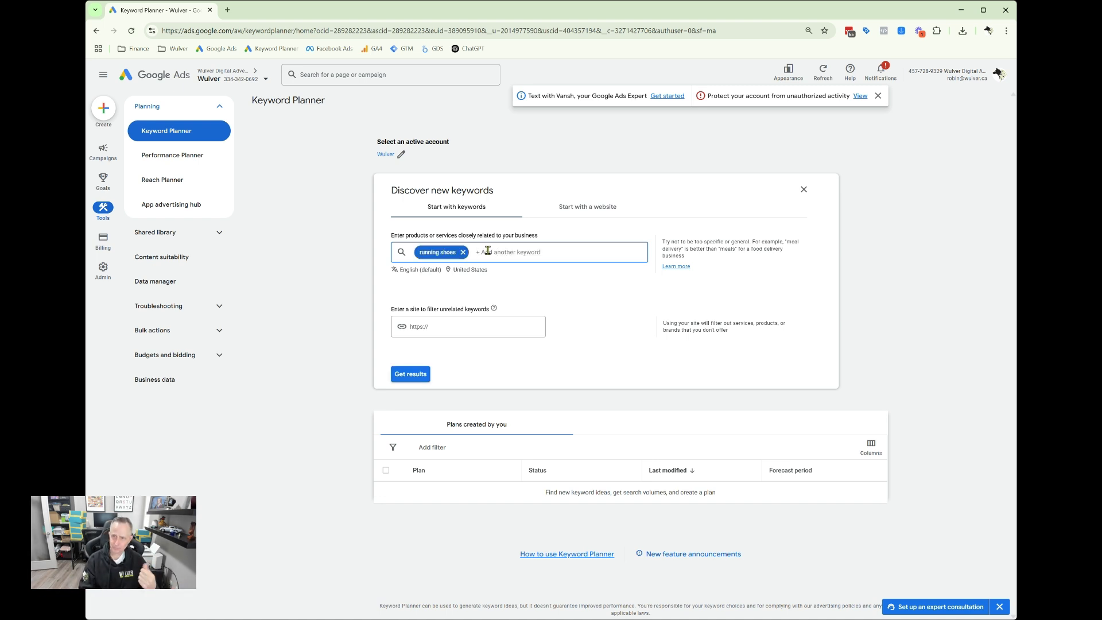
{"action": "type", "text": "shoes"}
{"action": "key", "text": "Return"}
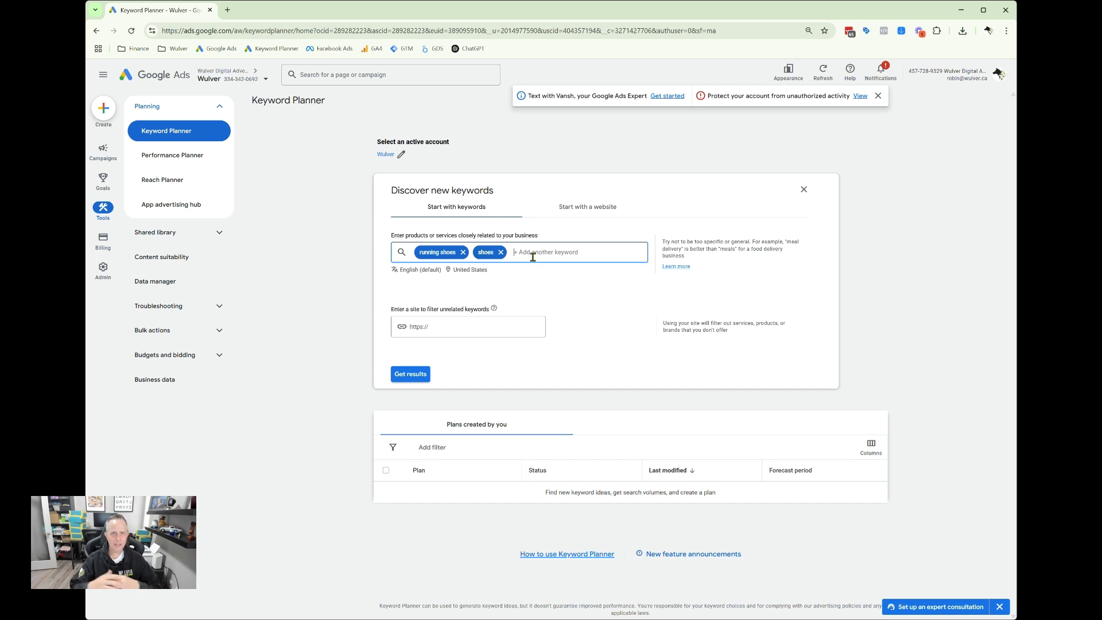
{"action": "left_click", "coordinate": [501, 253]}
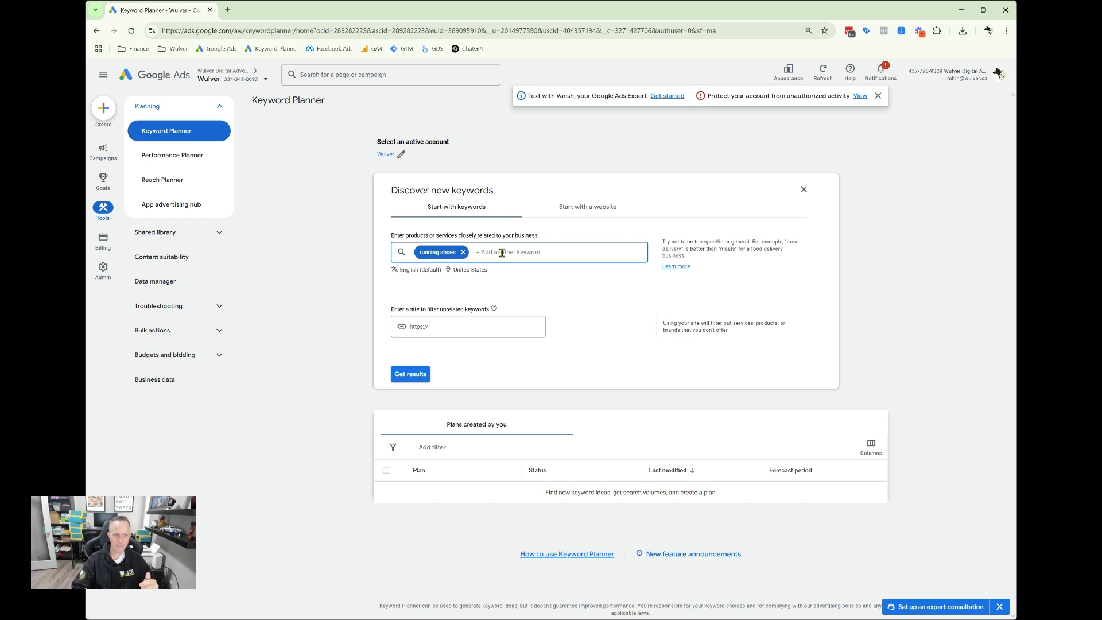
Add "oofos shoes", "olukai shoes" and "sneakers" as further seed keywords and get the keyword results.
{"action": "type", "text": "oofos shoes"}
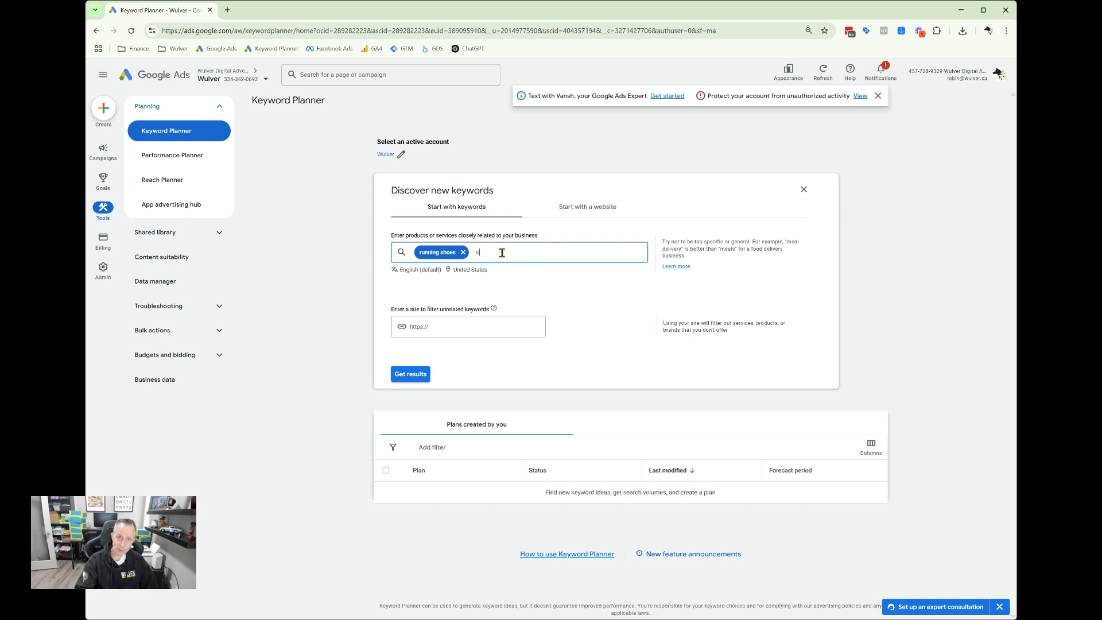
{"action": "key", "text": "Return"}
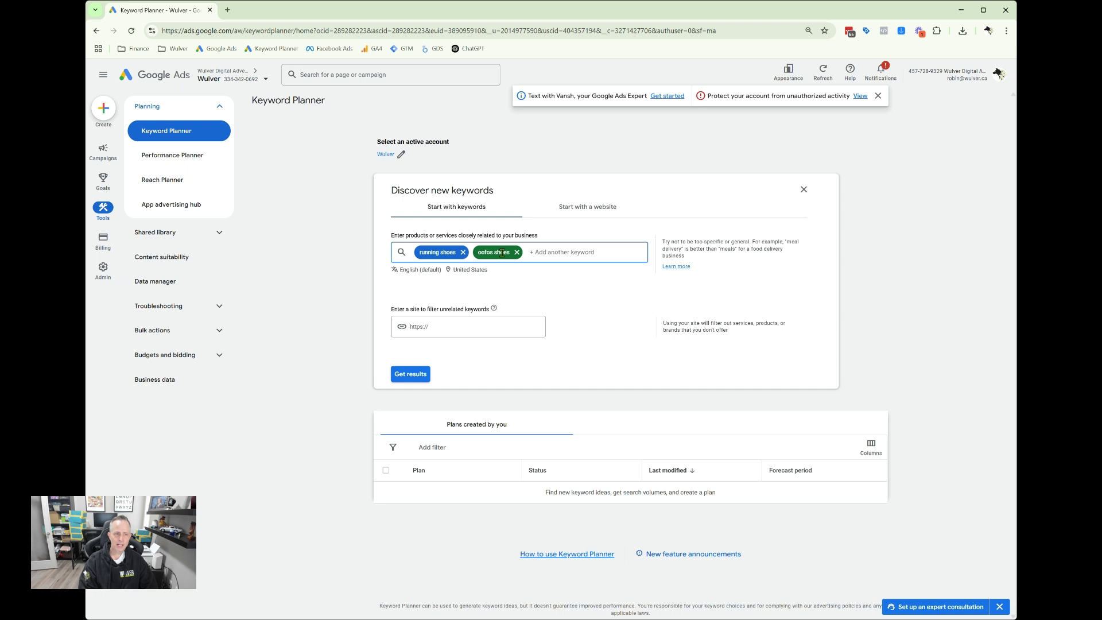
{"action": "type", "text": "olukai shoes"}
{"action": "key", "text": "Return"}
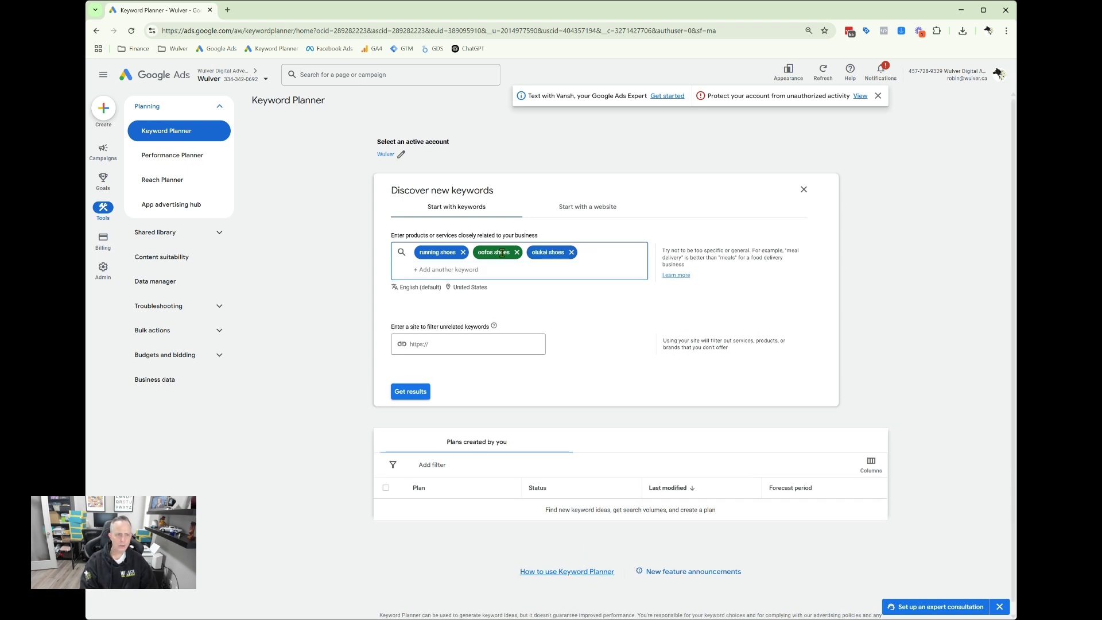
{"action": "type", "text": "sneakers"}
{"action": "key", "text": "Return"}
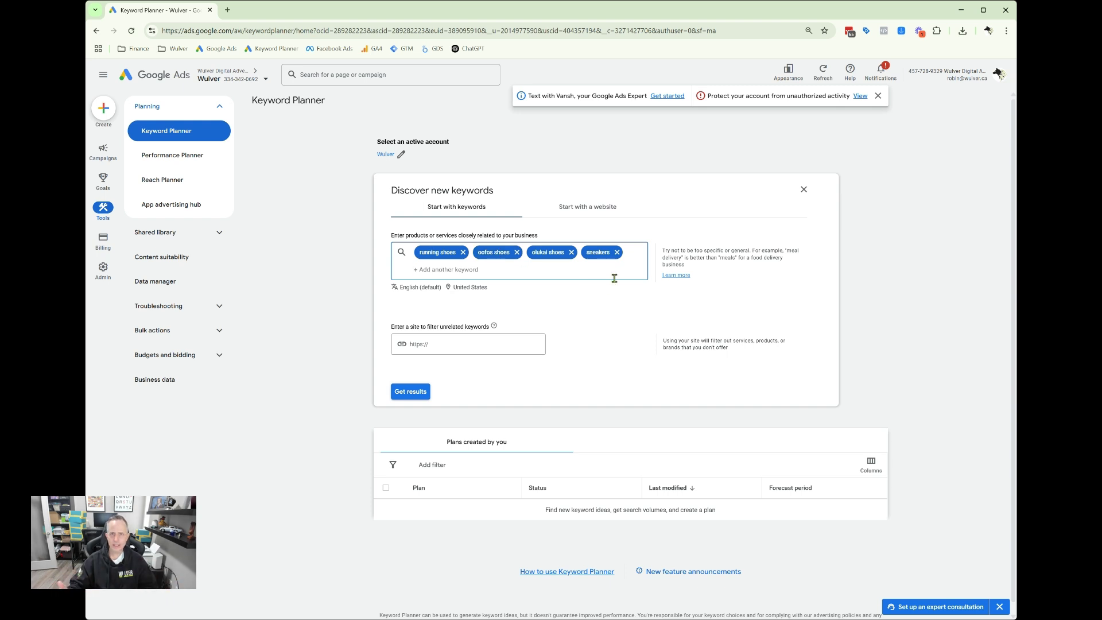
{"action": "left_click", "coordinate": [425, 394]}
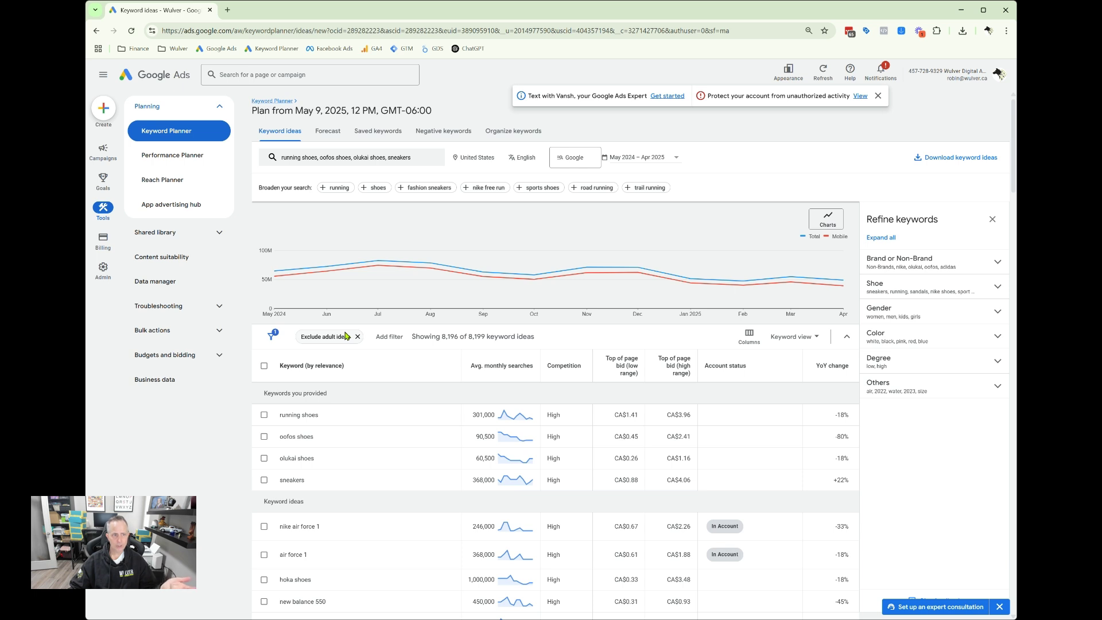
Check the available date ranges and look through the list of suggested keyword ideas.
{"action": "left_click", "coordinate": [627, 157]}
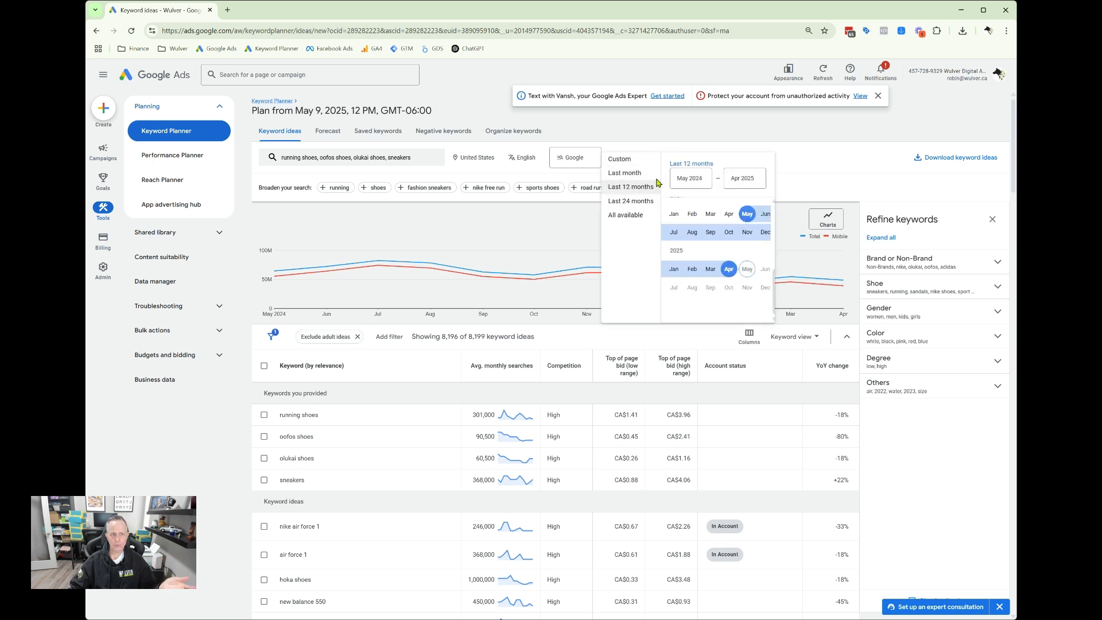
{"action": "left_click", "coordinate": [819, 175]}
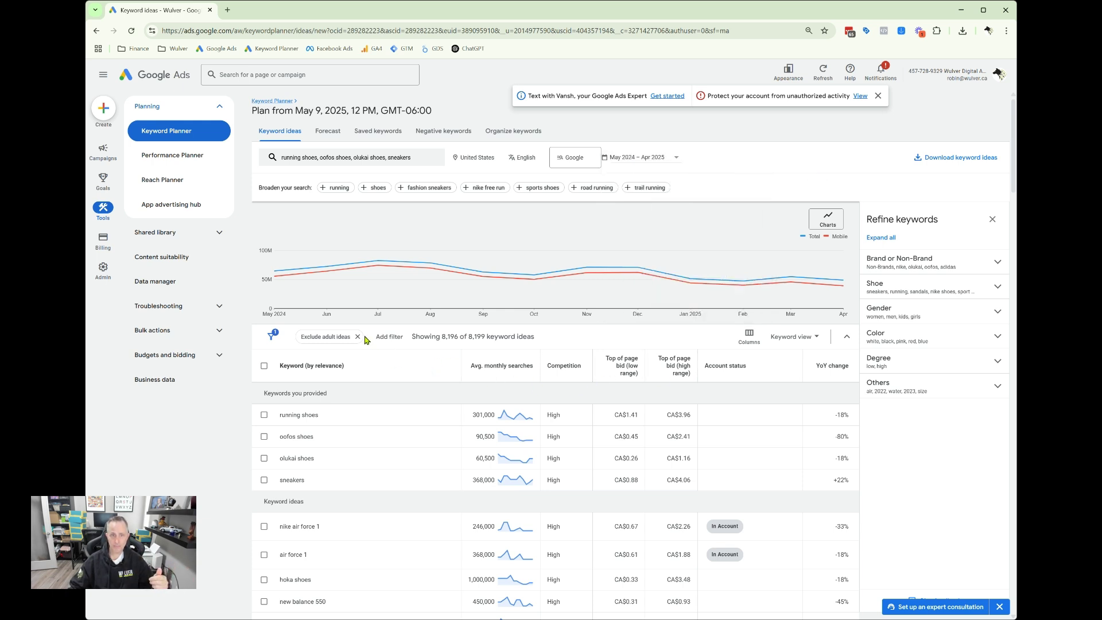
{"action": "scroll", "coordinate": [395, 452], "scroll_direction": "down", "scroll_amount": 10}
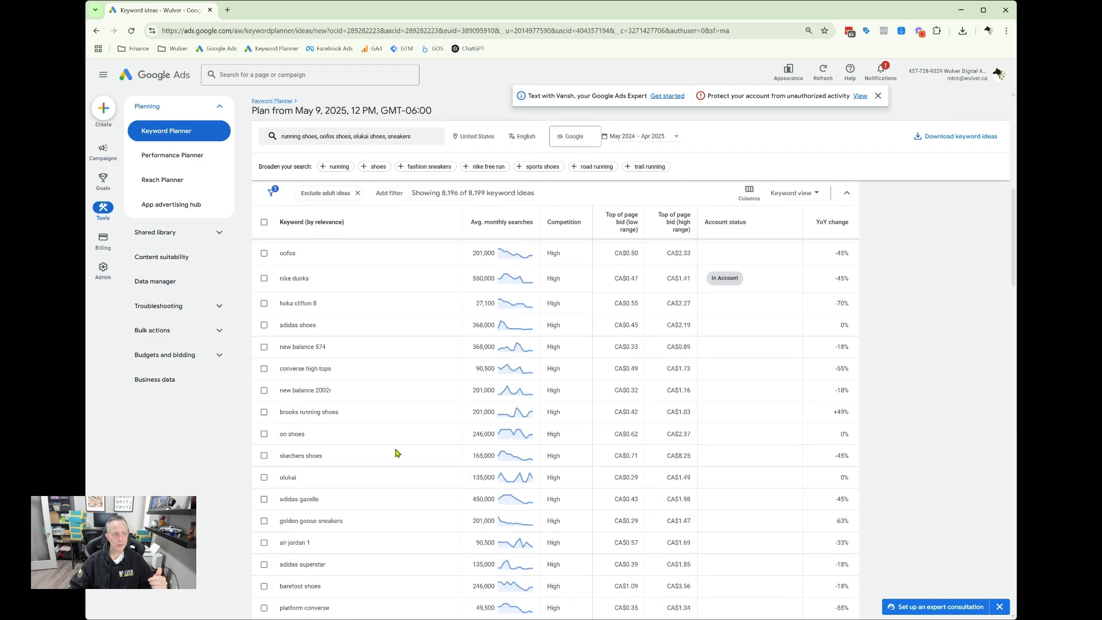
{"action": "scroll", "coordinate": [395, 452], "scroll_direction": "up", "scroll_amount": 10}
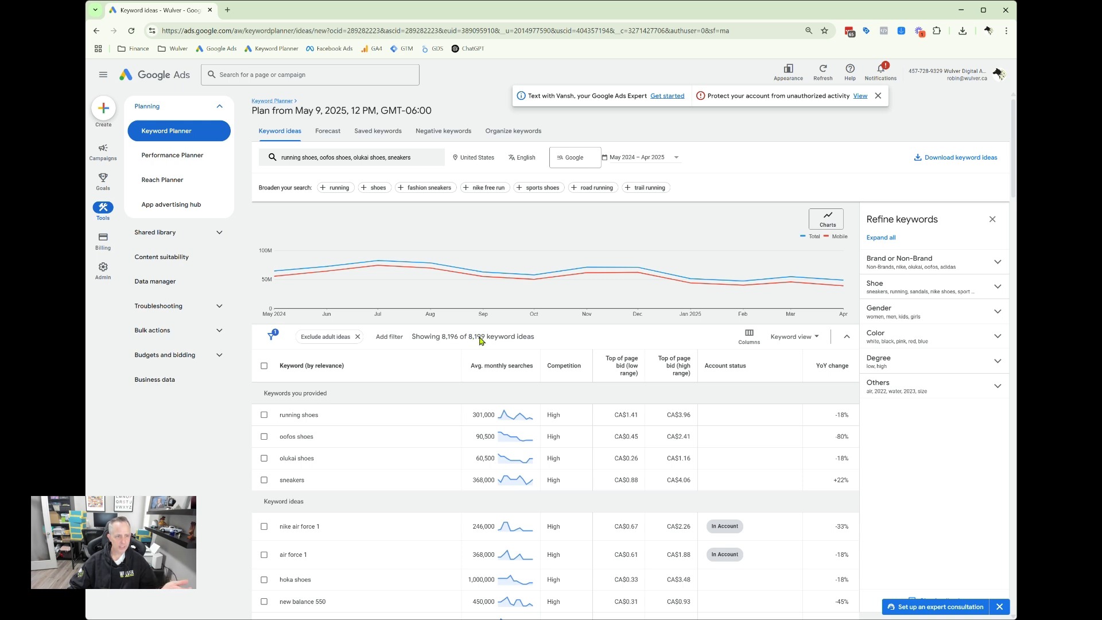
Refine the keyword ideas by brand, excluding nike, adidas and the entire Retailer group.
{"action": "left_click", "coordinate": [951, 262]}
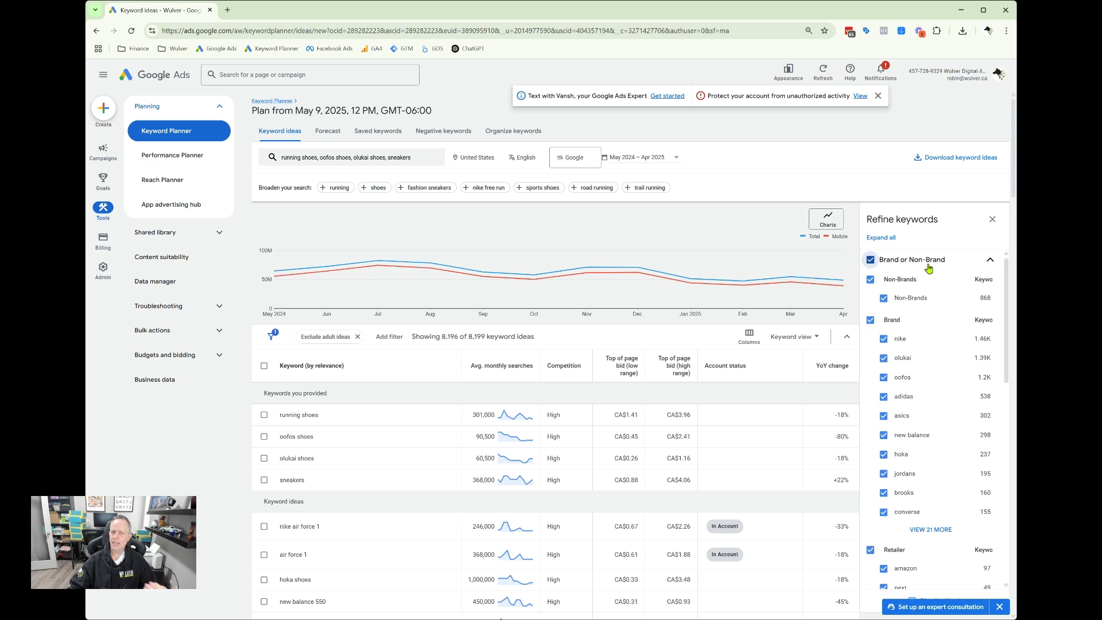
{"action": "left_click", "coordinate": [884, 340]}
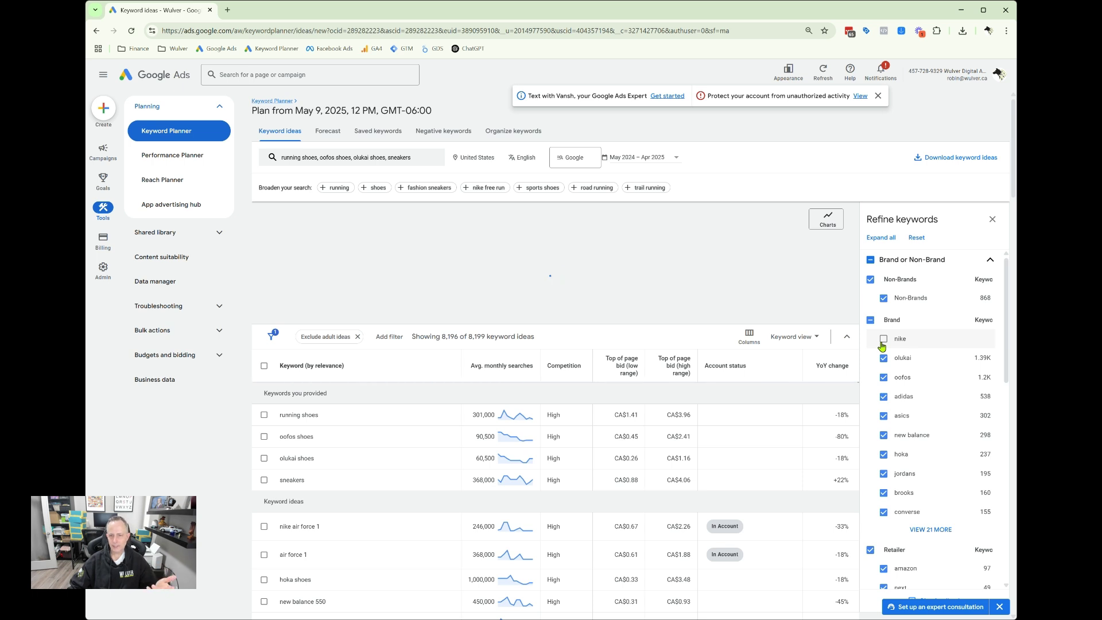
{"action": "left_click", "coordinate": [883, 397]}
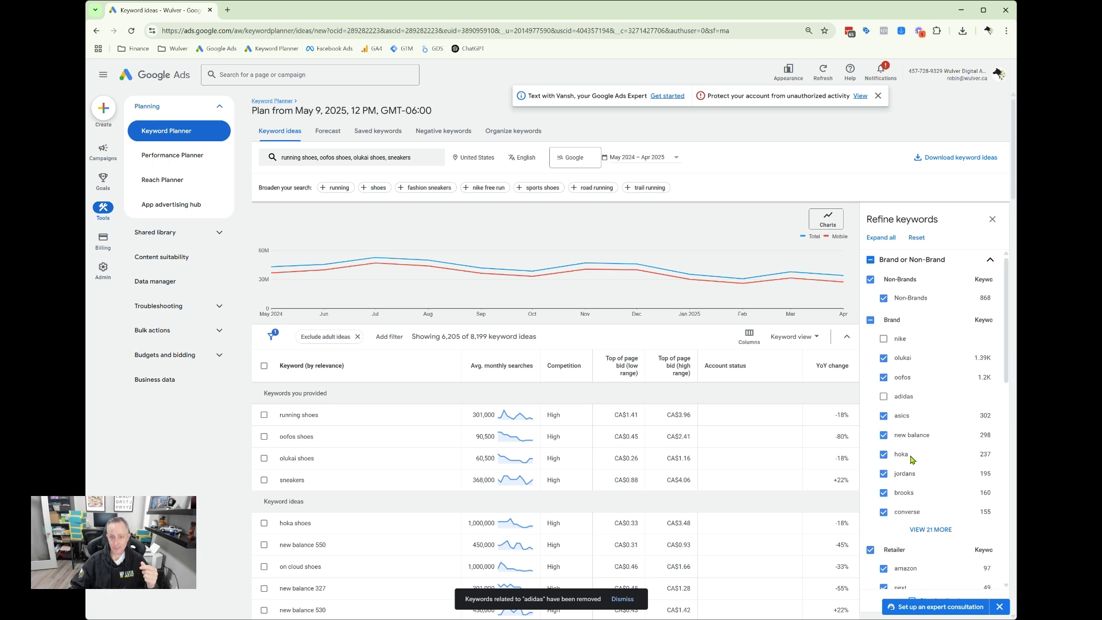
{"action": "scroll", "coordinate": [913, 460], "scroll_direction": "down", "scroll_amount": 3}
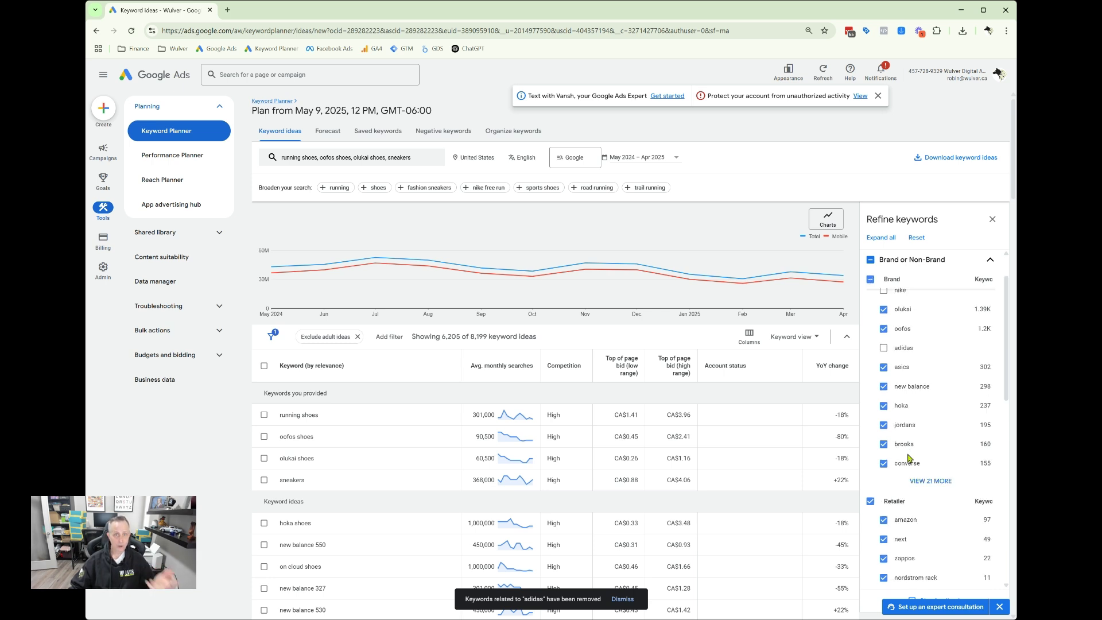
{"action": "scroll", "coordinate": [939, 451], "scroll_direction": "down", "scroll_amount": 1}
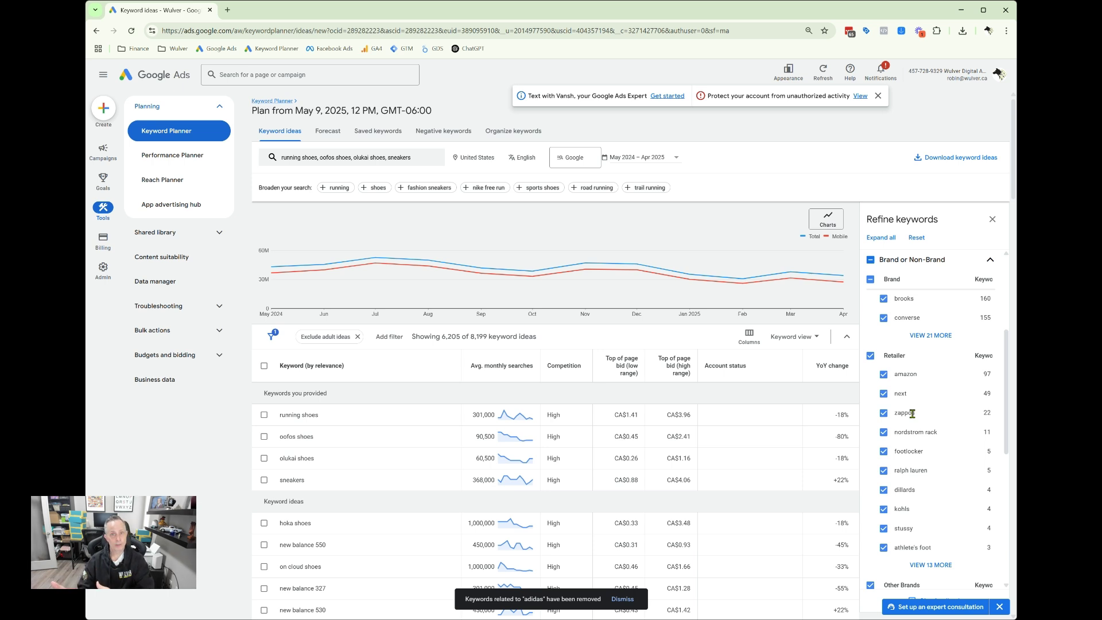
{"action": "left_click", "coordinate": [870, 357]}
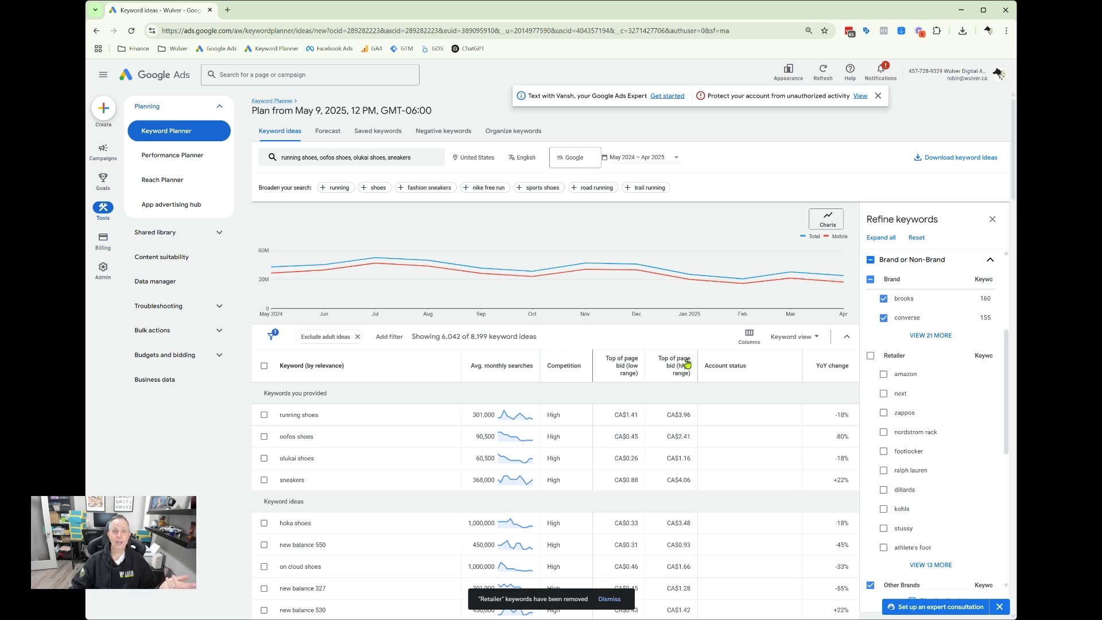
Examine the keyword view options and the competition and low and high top-of-page bids for "running shoes".
{"action": "left_click", "coordinate": [804, 338]}
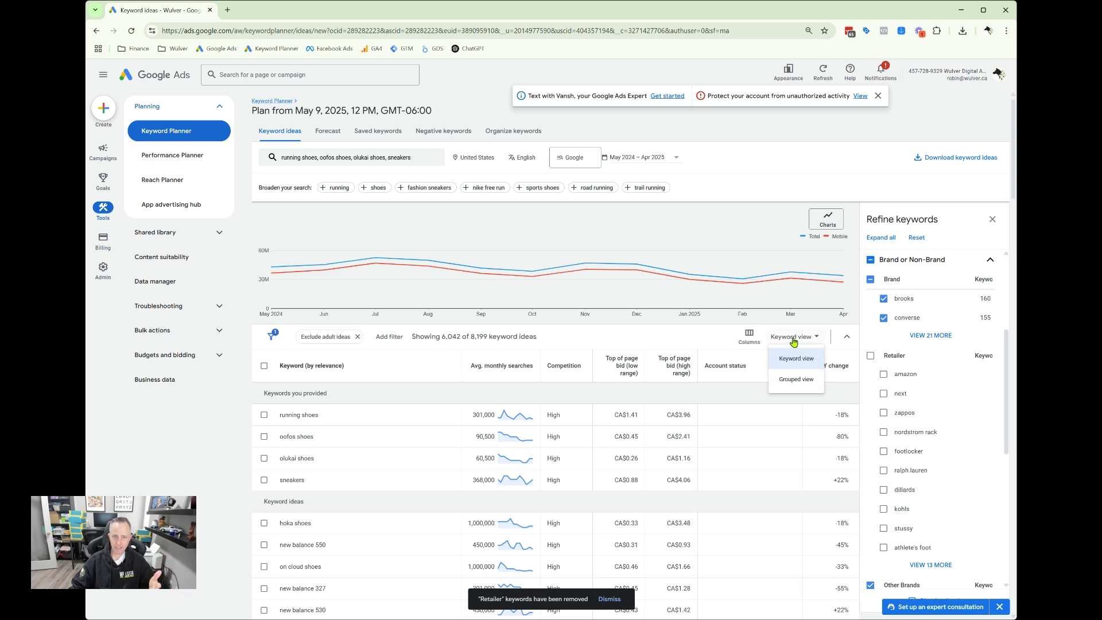
{"action": "left_click", "coordinate": [794, 342]}
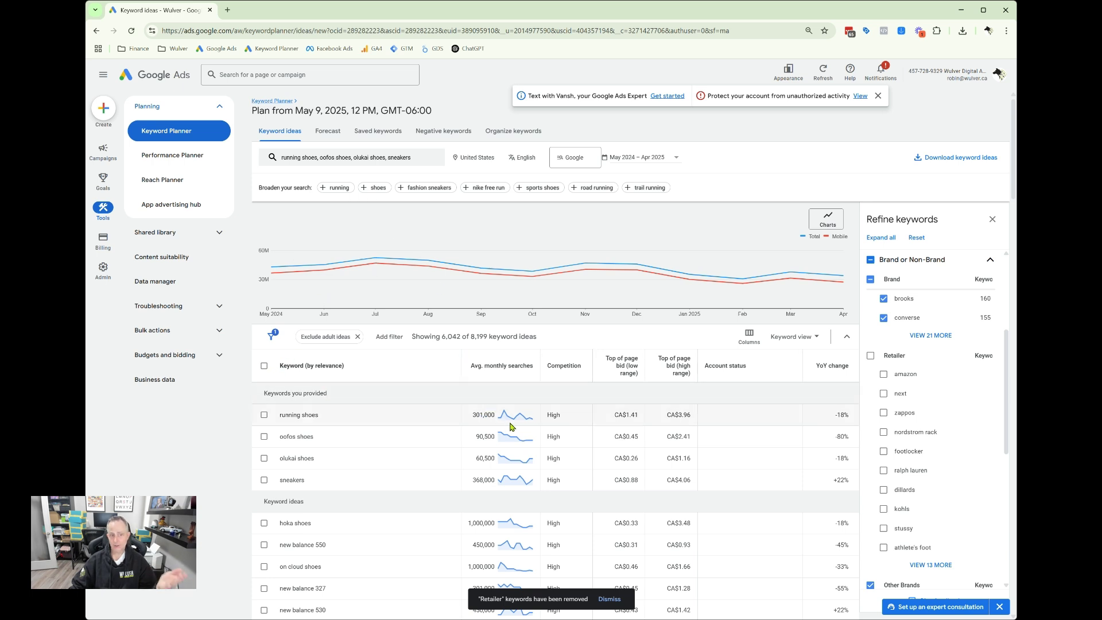
{"action": "double_click", "coordinate": [554, 415]}
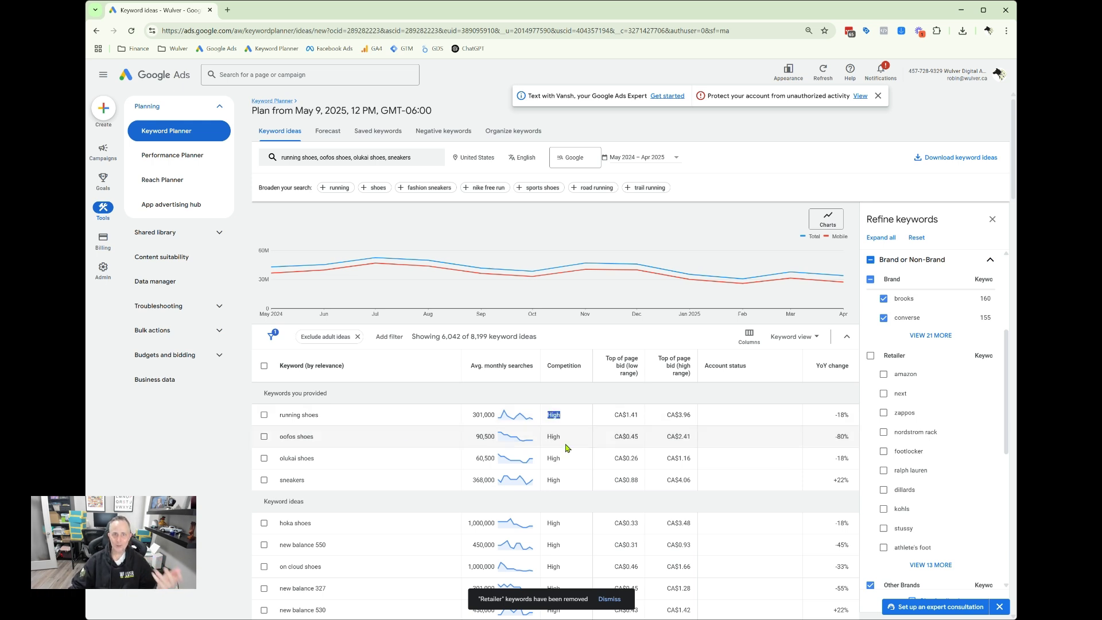
{"action": "left_click", "coordinate": [552, 418]}
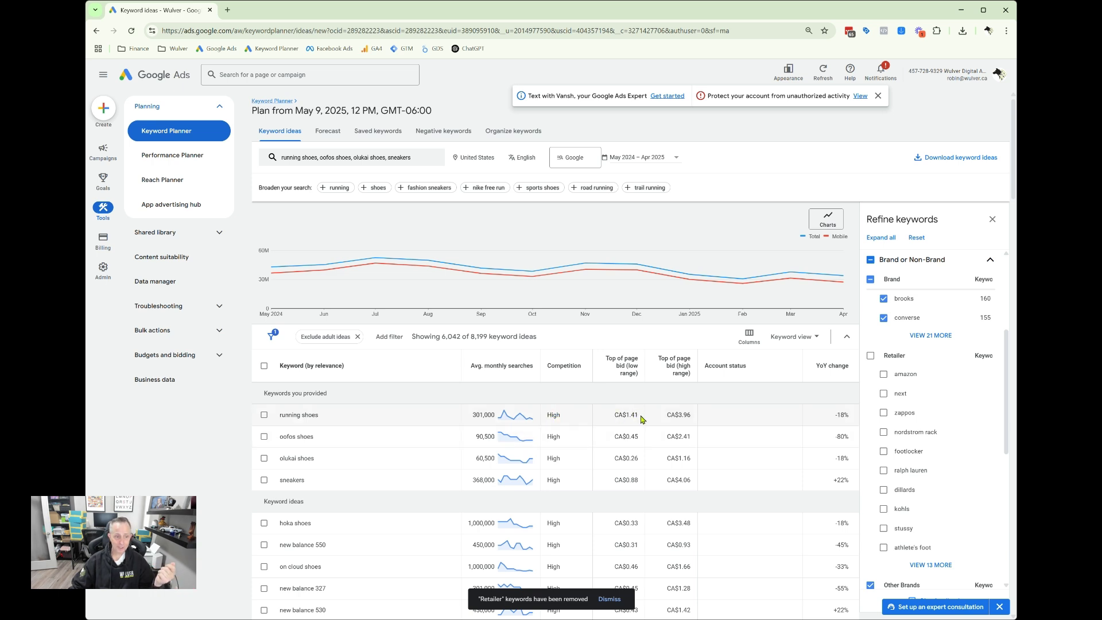
{"action": "left_click_drag", "start_coordinate": [623, 414], "coordinate": [650, 418]}
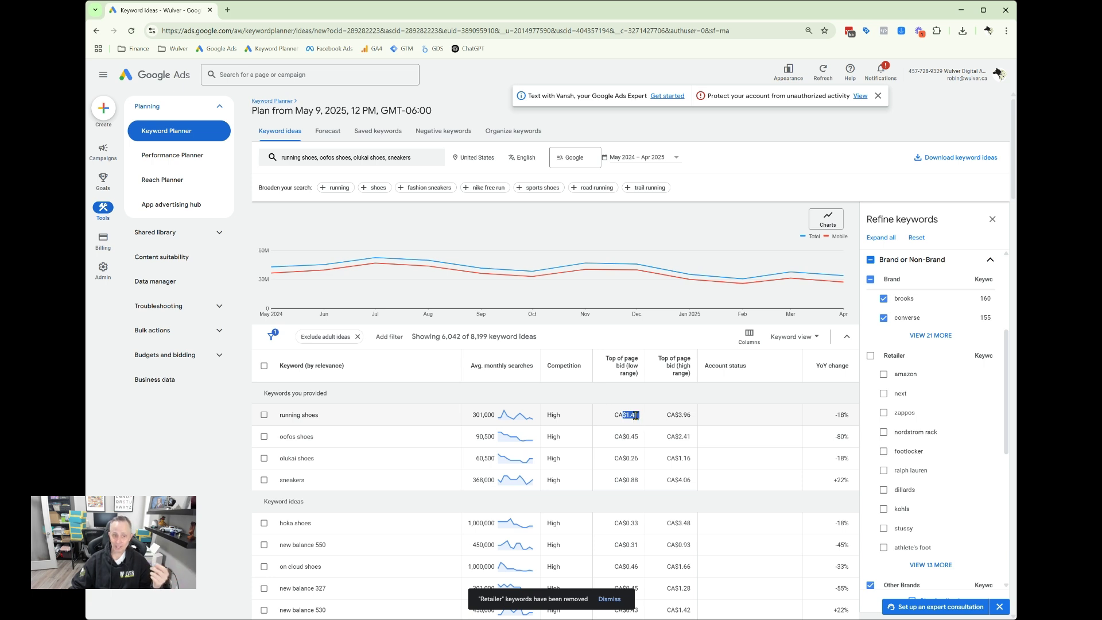
{"action": "left_click", "coordinate": [636, 416]}
{"action": "left_click_drag", "start_coordinate": [679, 415], "coordinate": [697, 418]}
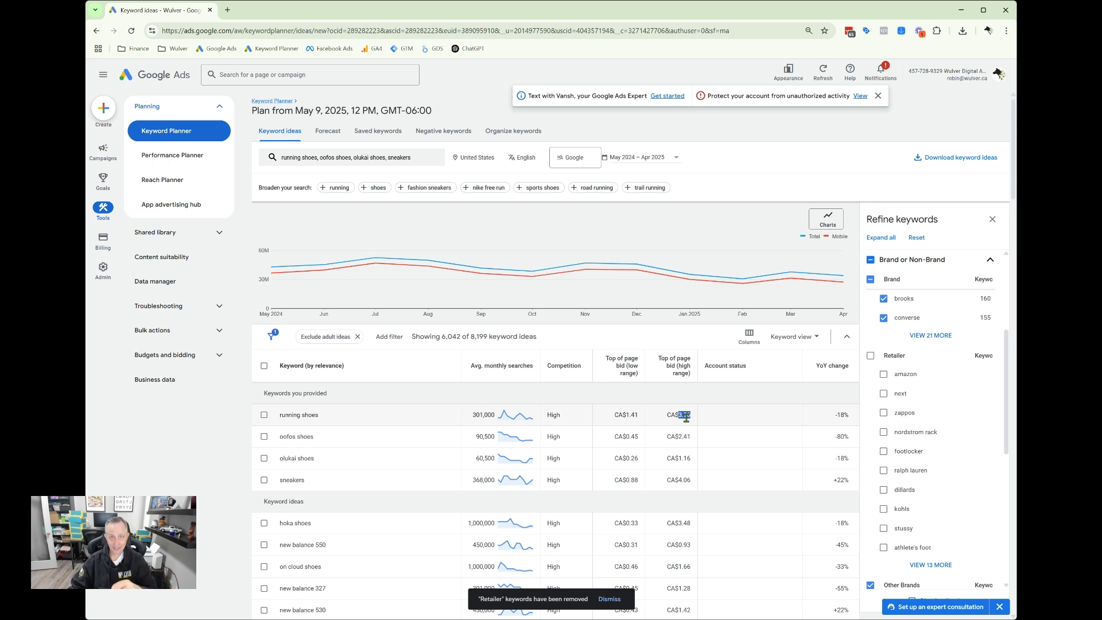
Sort the keyword ideas by average monthly searches, highest first, and look through the sorted list.
{"action": "left_click", "coordinate": [678, 417]}
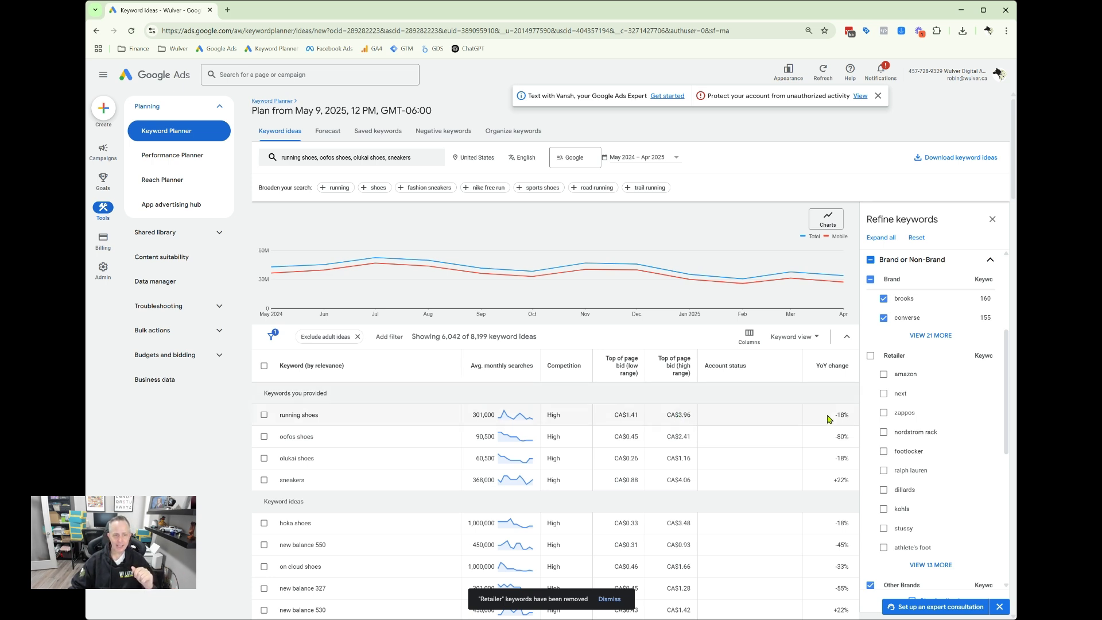
{"action": "mouse_move", "coordinate": [839, 425]}
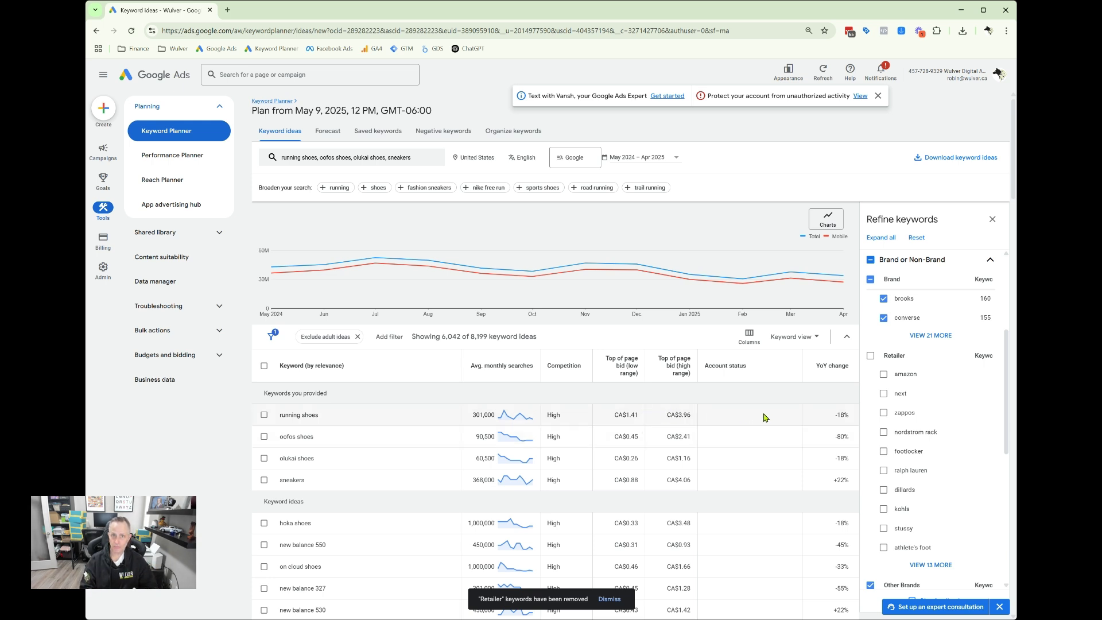
{"action": "left_click", "coordinate": [503, 372]}
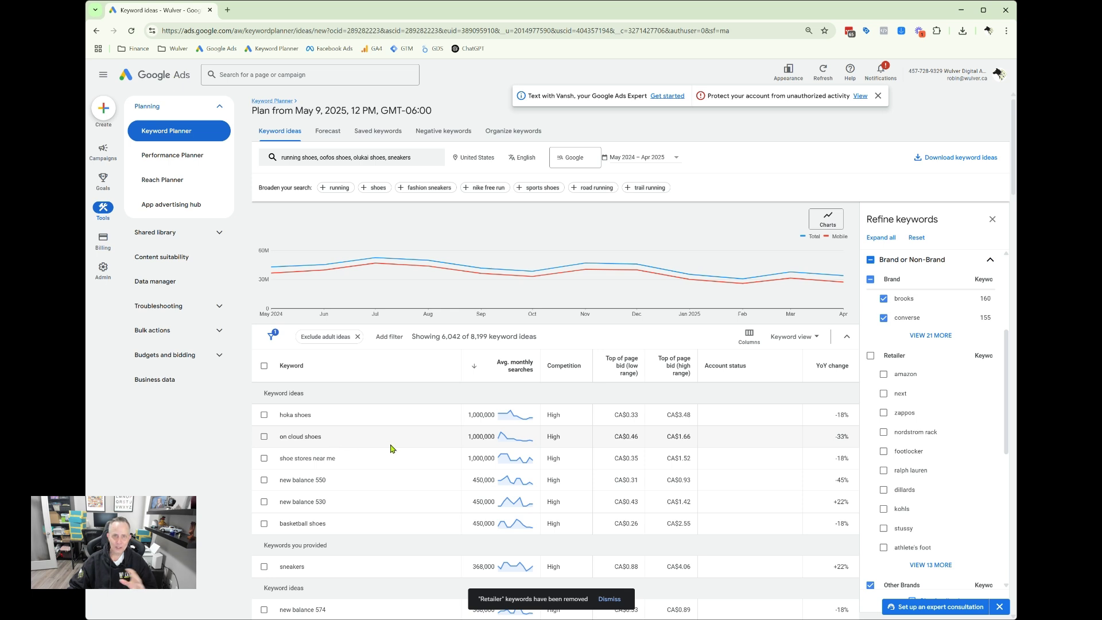
{"action": "scroll", "coordinate": [429, 441], "scroll_direction": "down", "scroll_amount": 2}
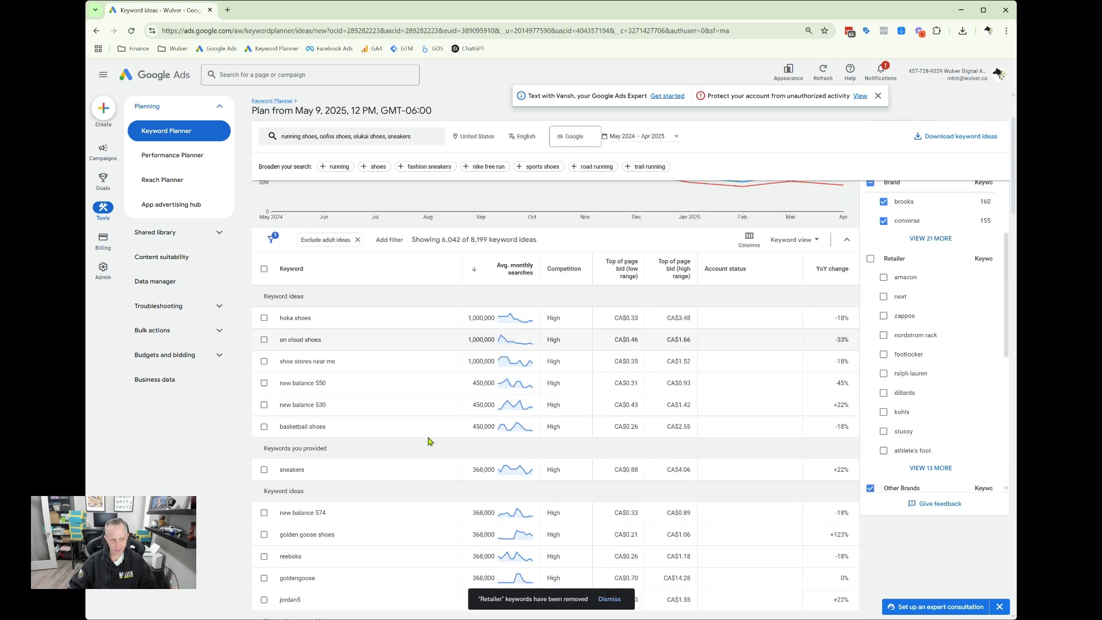
{"action": "scroll", "coordinate": [429, 441], "scroll_direction": "down", "scroll_amount": 1}
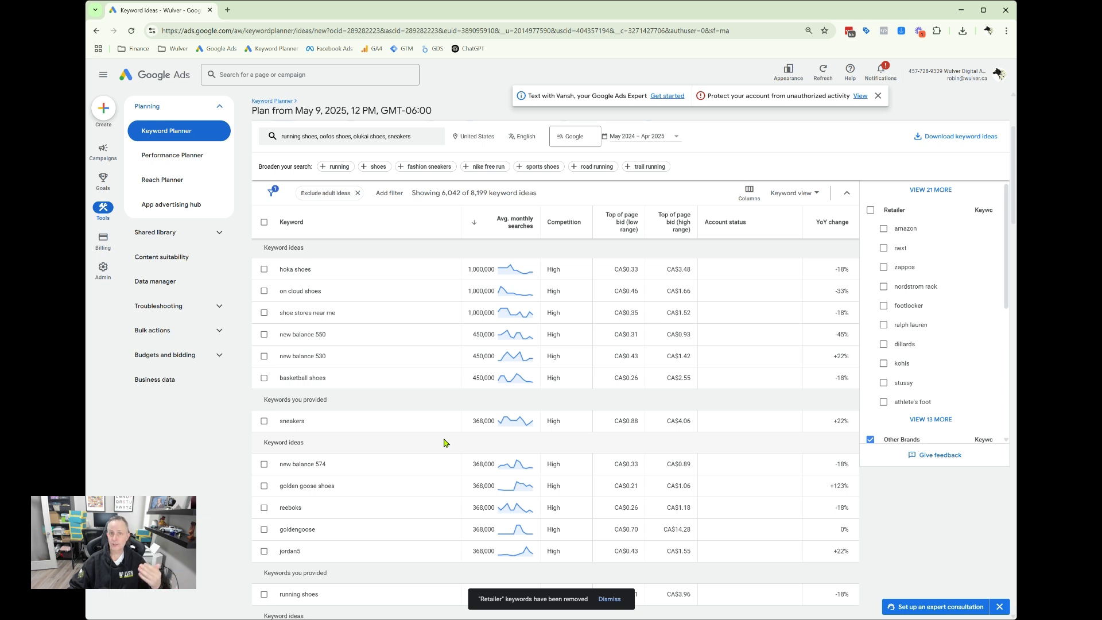
Add the keyword "sneakers" to the account as phrase match in the Mens Shoes ad group of the MyShoes non-brand search campaign.
{"action": "left_click", "coordinate": [264, 421]}
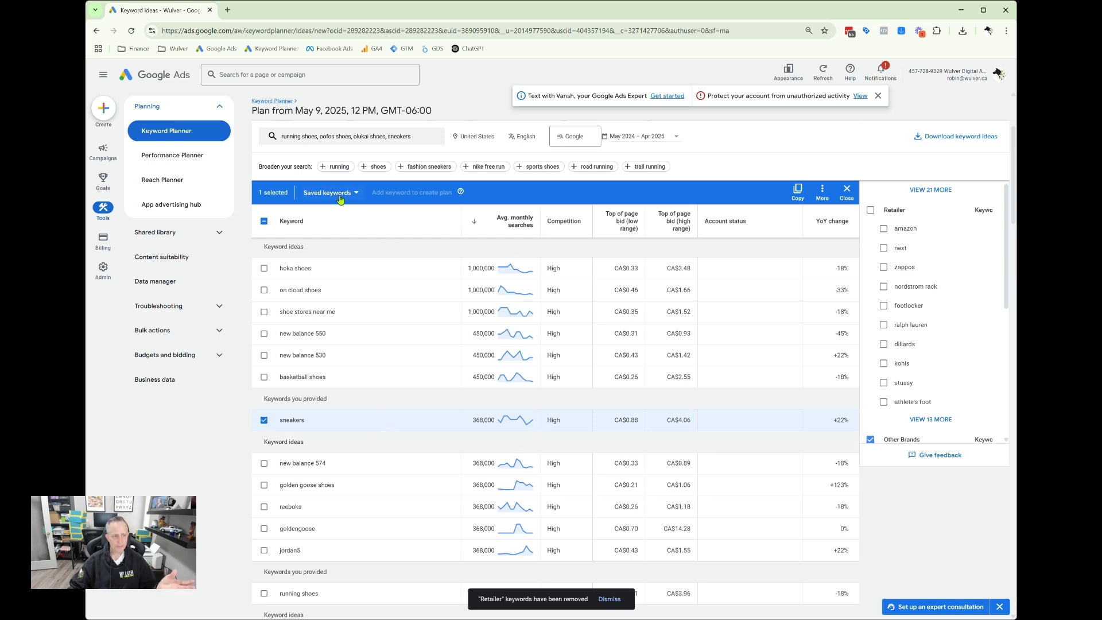
{"action": "left_click", "coordinate": [822, 192]}
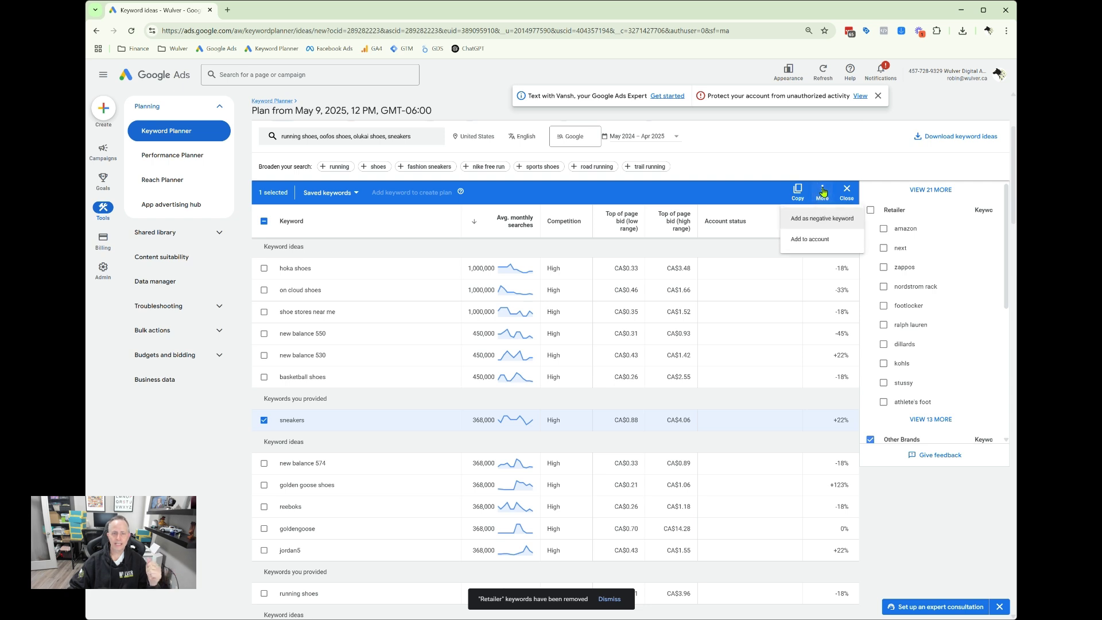
{"action": "left_click", "coordinate": [810, 239]}
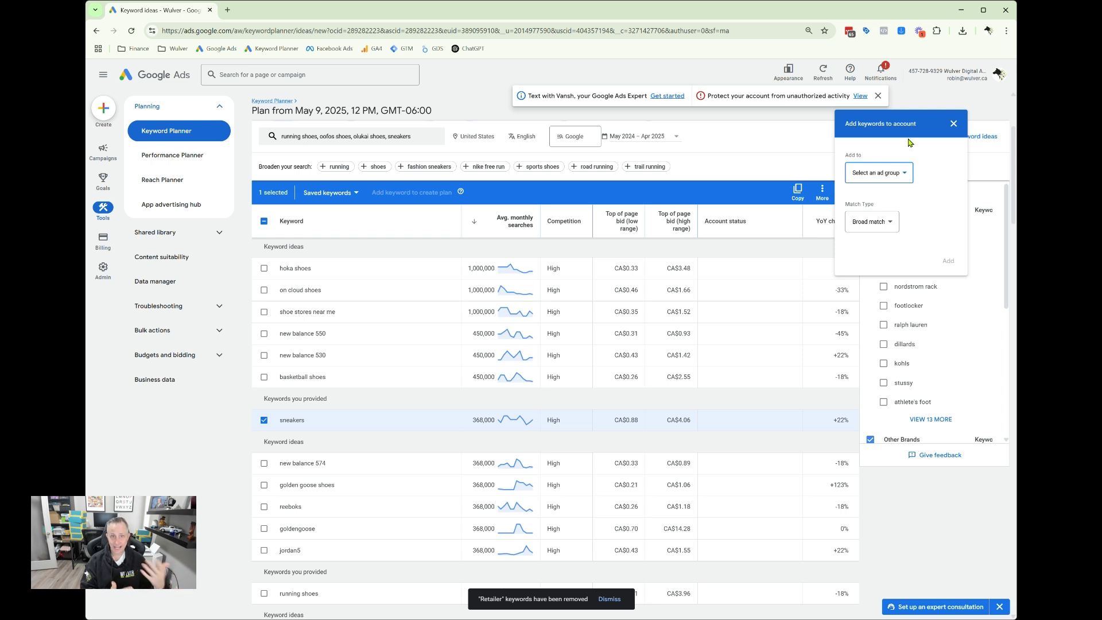
{"action": "left_click", "coordinate": [878, 174]}
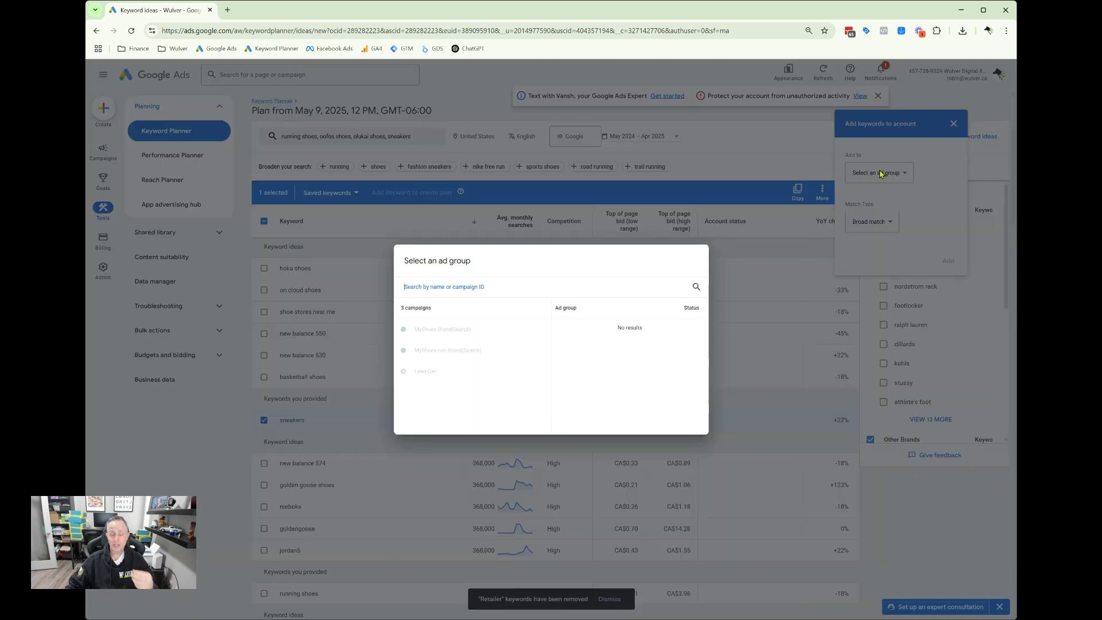
{"action": "left_click", "coordinate": [439, 353]}
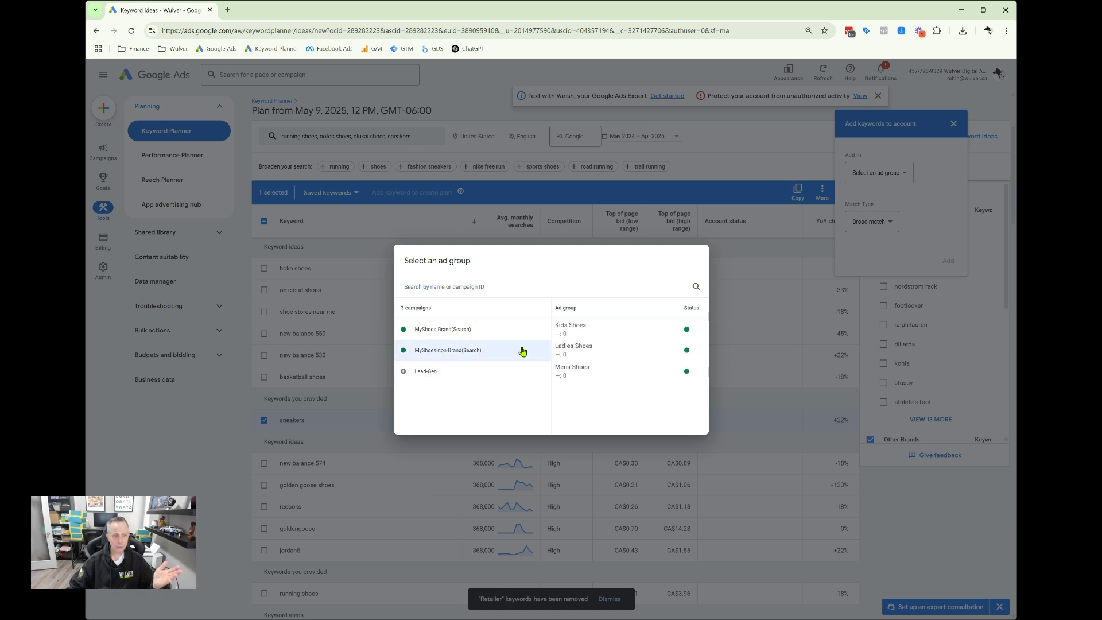
{"action": "left_click", "coordinate": [582, 370]}
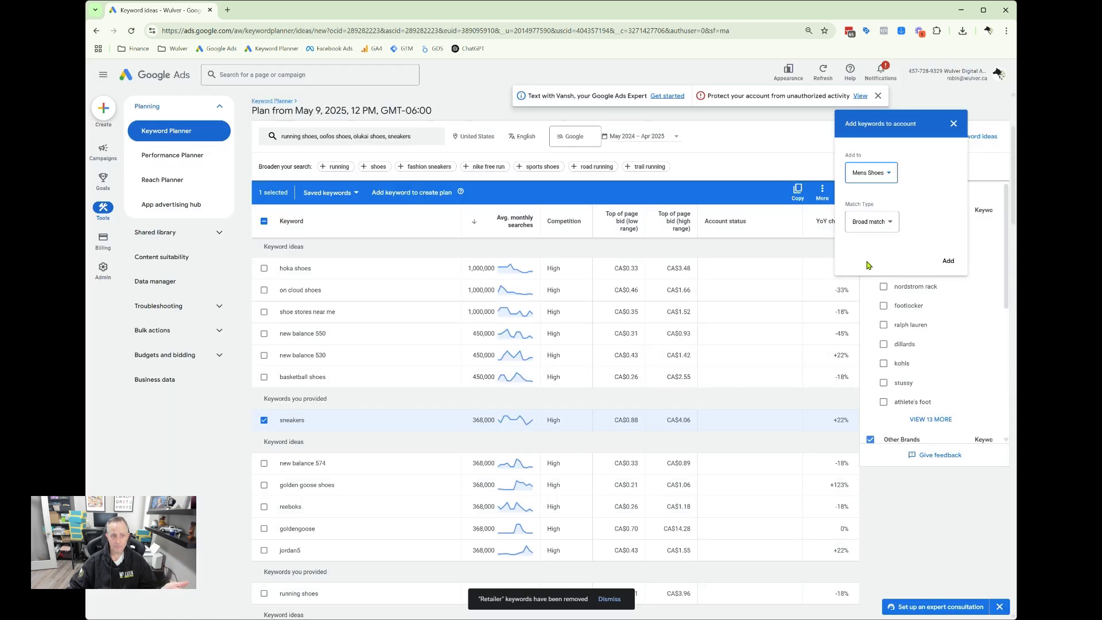
{"action": "left_click", "coordinate": [887, 224]}
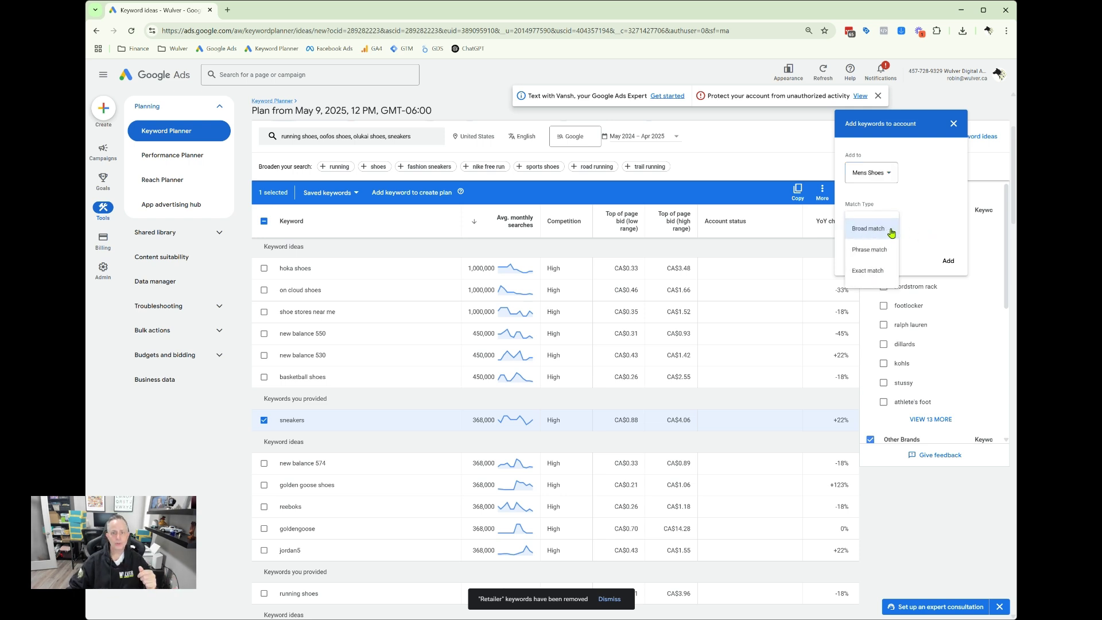
{"action": "left_click", "coordinate": [871, 252]}
{"action": "left_click", "coordinate": [948, 261]}
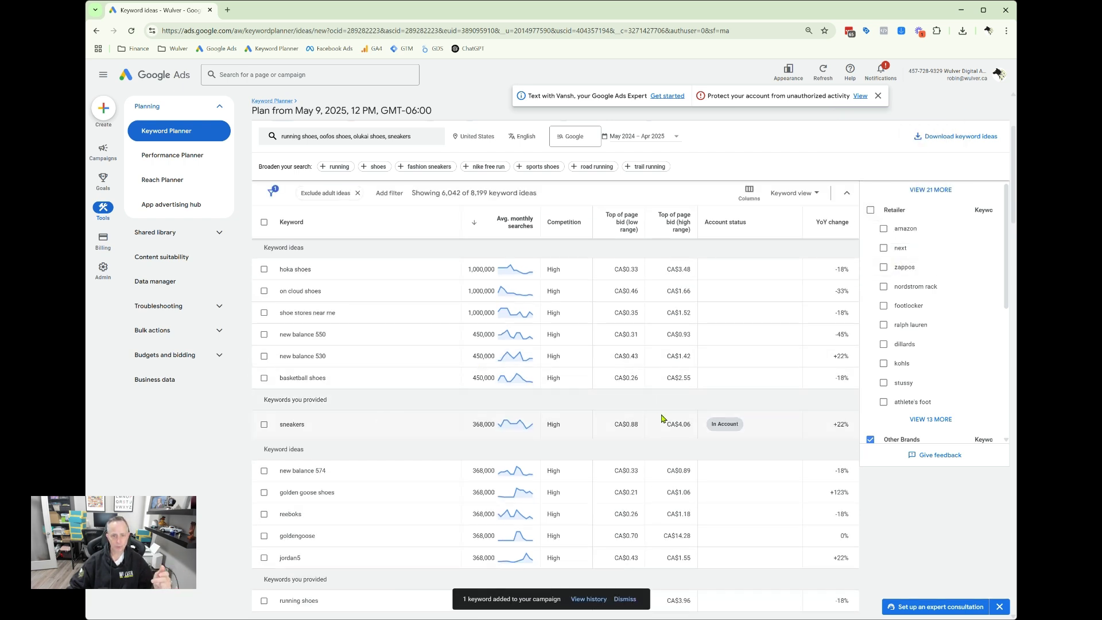
{"action": "left_click_drag", "start_coordinate": [710, 428], "coordinate": [745, 426]}
{"action": "left_click", "coordinate": [728, 427]}
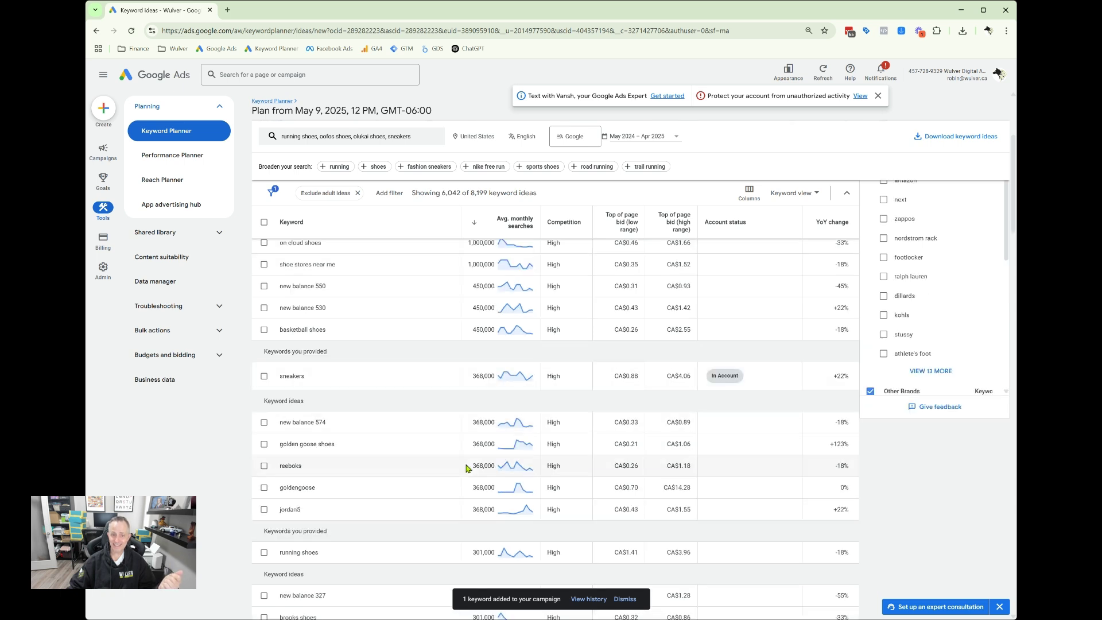
Add the provided keyword "running shoes" to a keyword plan.
{"action": "scroll", "coordinate": [451, 468], "scroll_direction": "down", "scroll_amount": 2}
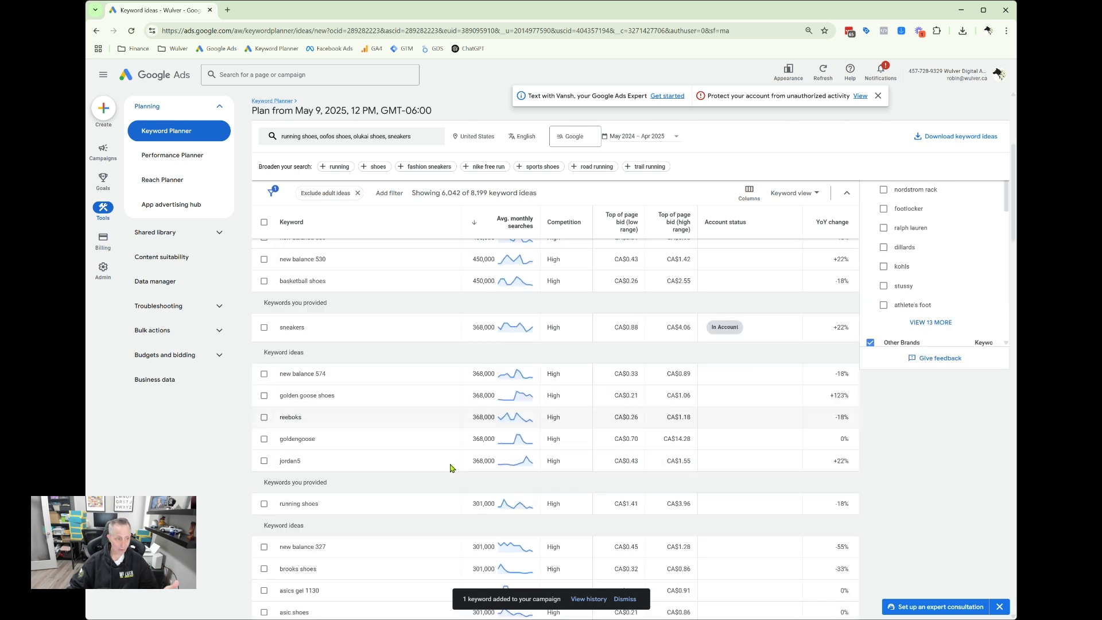
{"action": "scroll", "coordinate": [451, 468], "scroll_direction": "down", "scroll_amount": 1}
{"action": "left_click", "coordinate": [264, 455]}
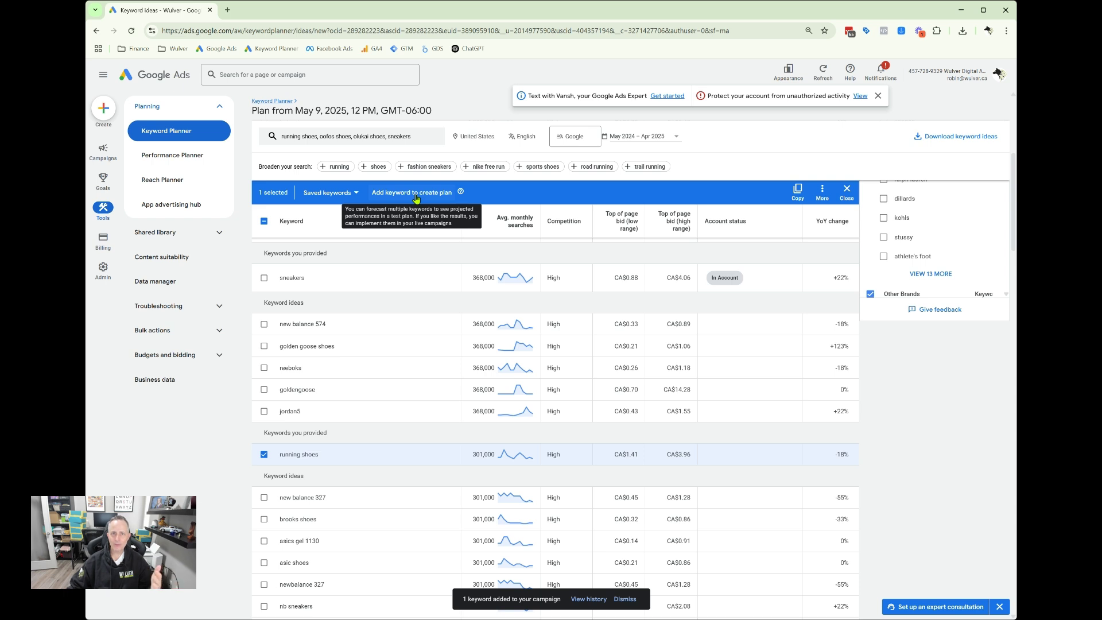
{"action": "left_click", "coordinate": [418, 198]}
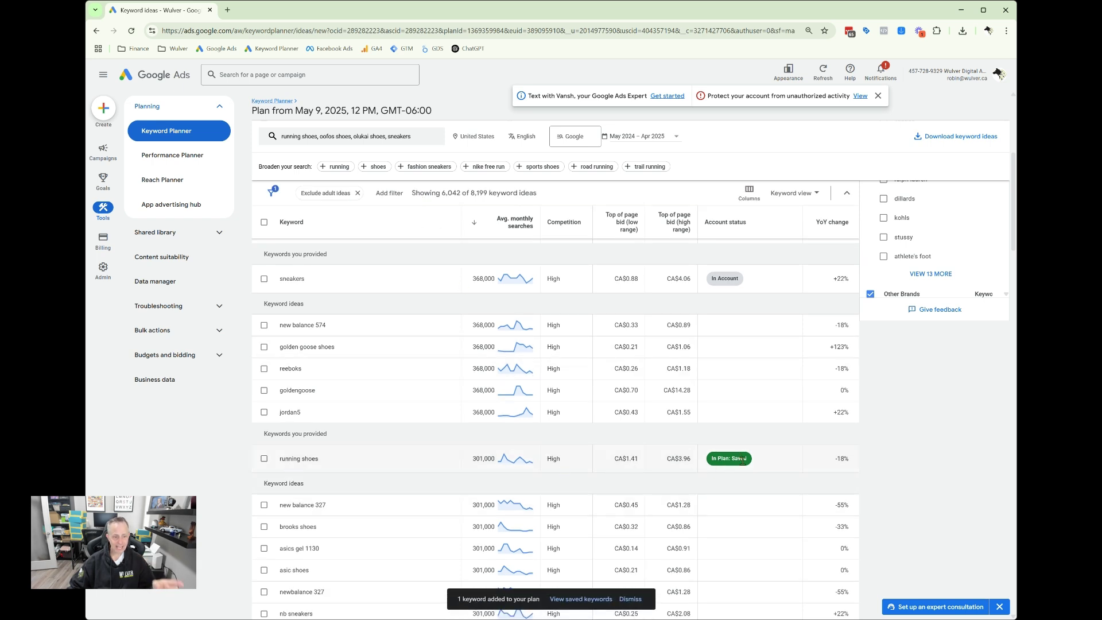
Add the keyword ideas "4s jordans", "jordans 12", "12s jordans" and "on shoes" to the plan together.
{"action": "scroll", "coordinate": [754, 464], "scroll_direction": "down", "scroll_amount": 2}
{"action": "scroll", "coordinate": [601, 458], "scroll_direction": "down", "scroll_amount": 2}
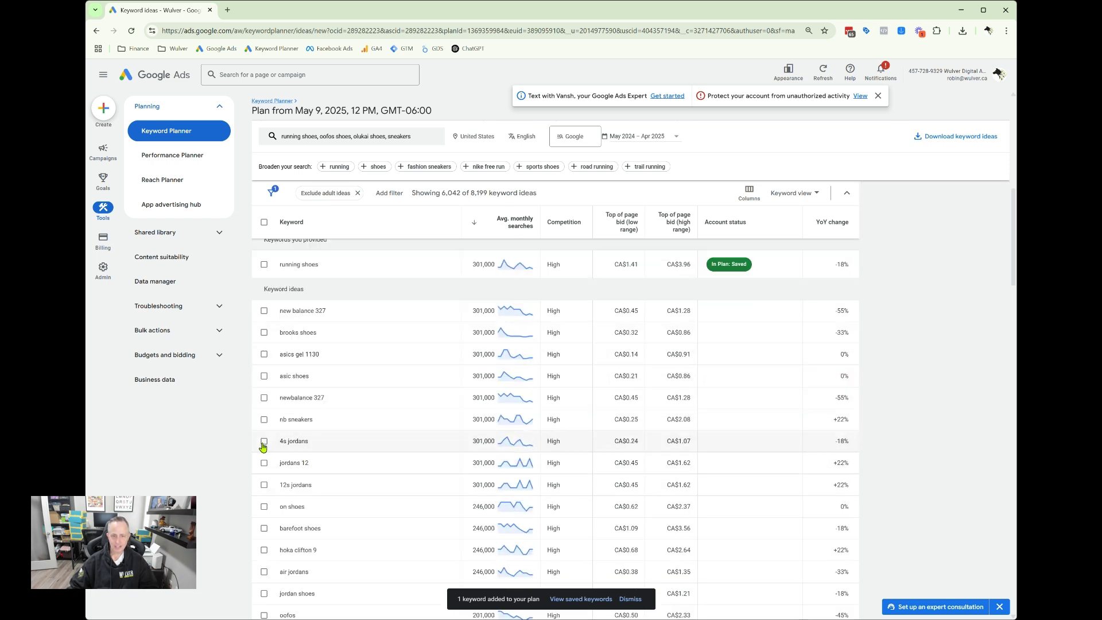
{"action": "left_click", "coordinate": [264, 441]}
{"action": "left_click", "coordinate": [265, 462]}
{"action": "left_click", "coordinate": [265, 484]}
{"action": "left_click", "coordinate": [264, 507]}
{"action": "left_click", "coordinate": [407, 195]}
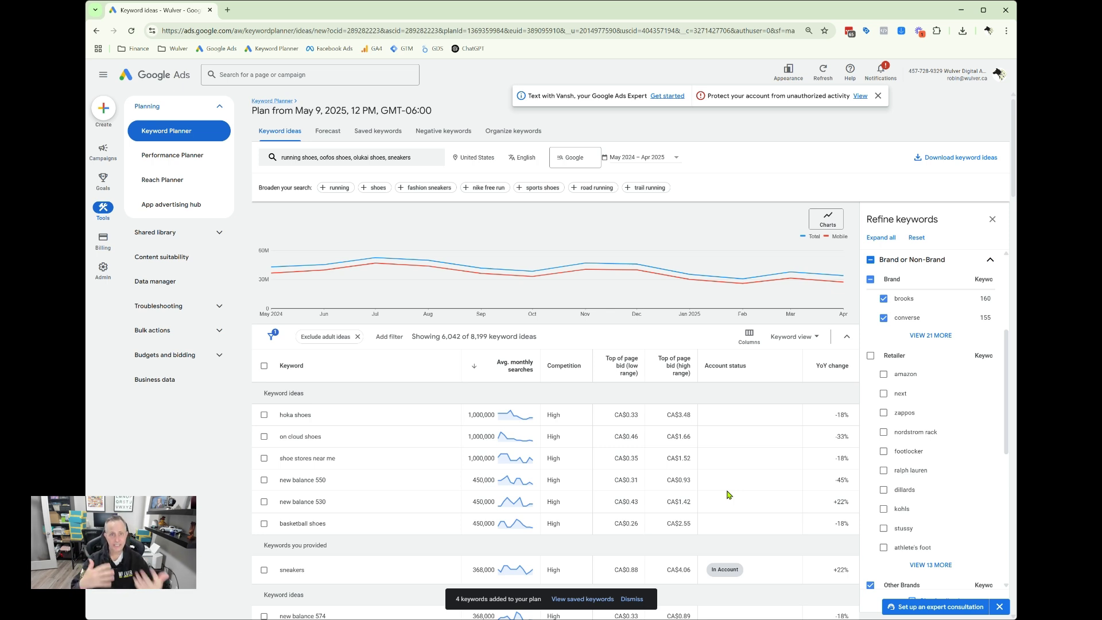
Check the download formats offered for the keyword ideas and review the list with its account statuses.
{"action": "left_click", "coordinate": [976, 161]}
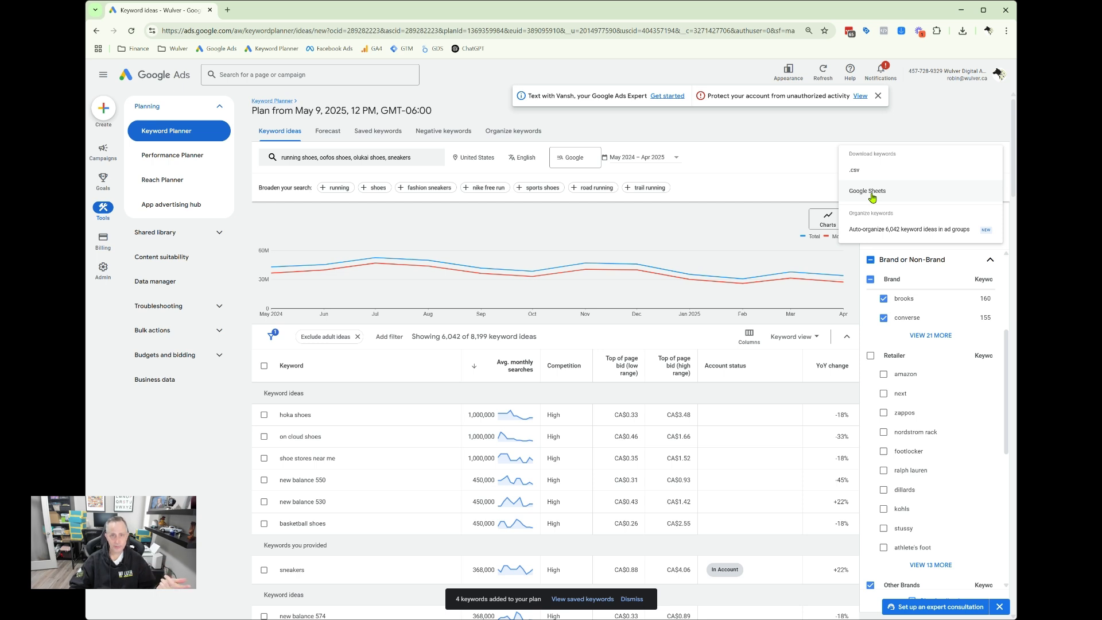
{"action": "left_click", "coordinate": [833, 148]}
{"action": "scroll", "coordinate": [531, 479], "scroll_direction": "down", "scroll_amount": 3}
{"action": "scroll", "coordinate": [530, 478], "scroll_direction": "down", "scroll_amount": 1}
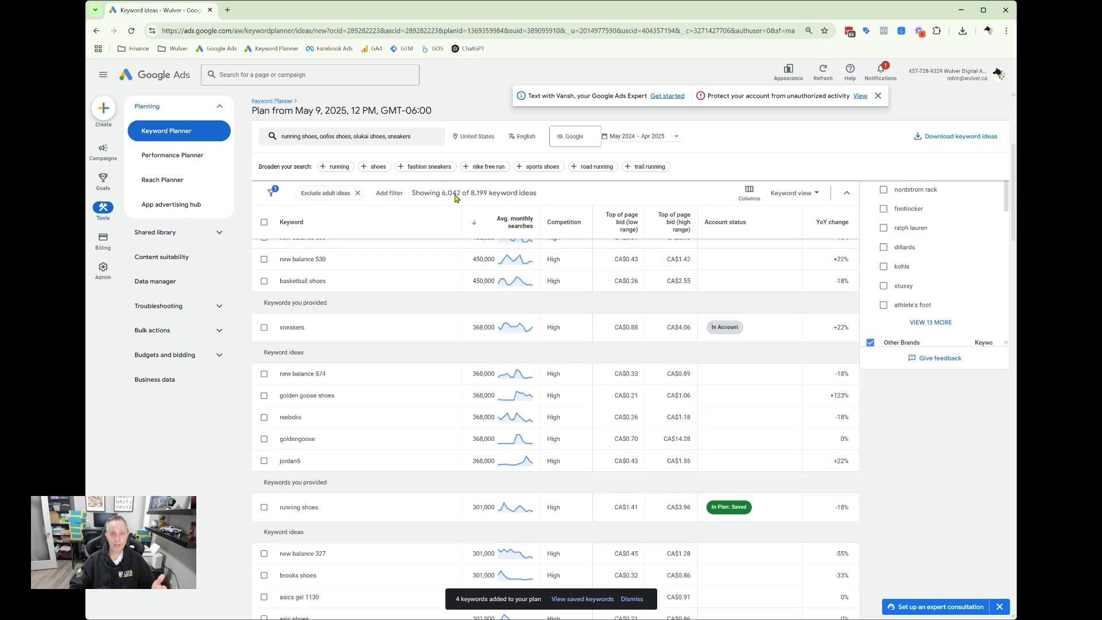
{"action": "scroll", "coordinate": [455, 198], "scroll_direction": "up", "scroll_amount": 5}
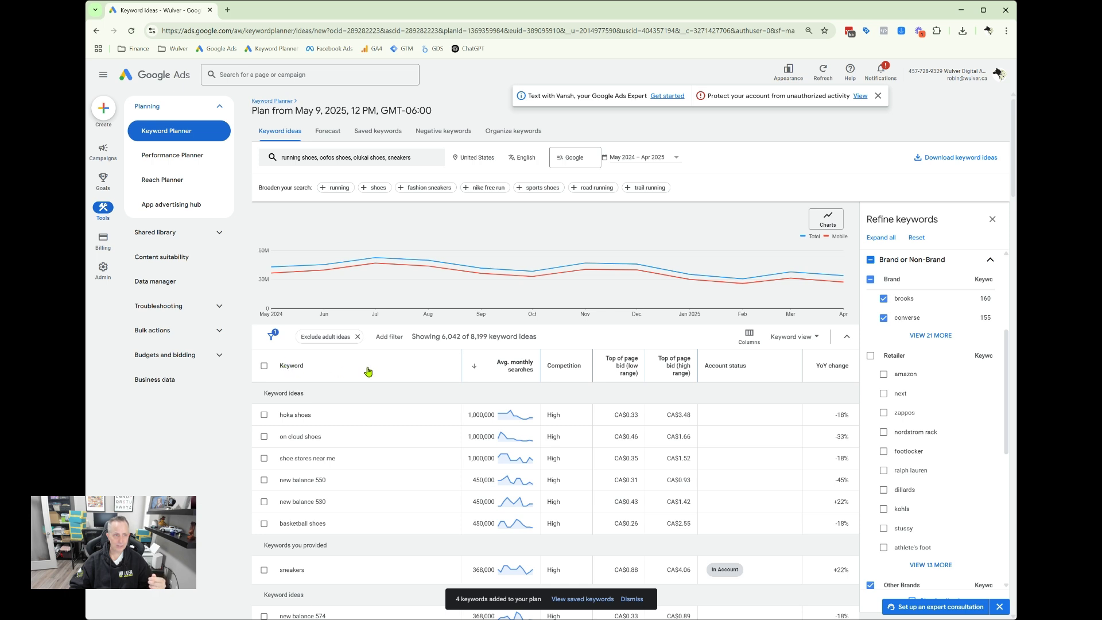
{"action": "mouse_move", "coordinate": [516, 370]}
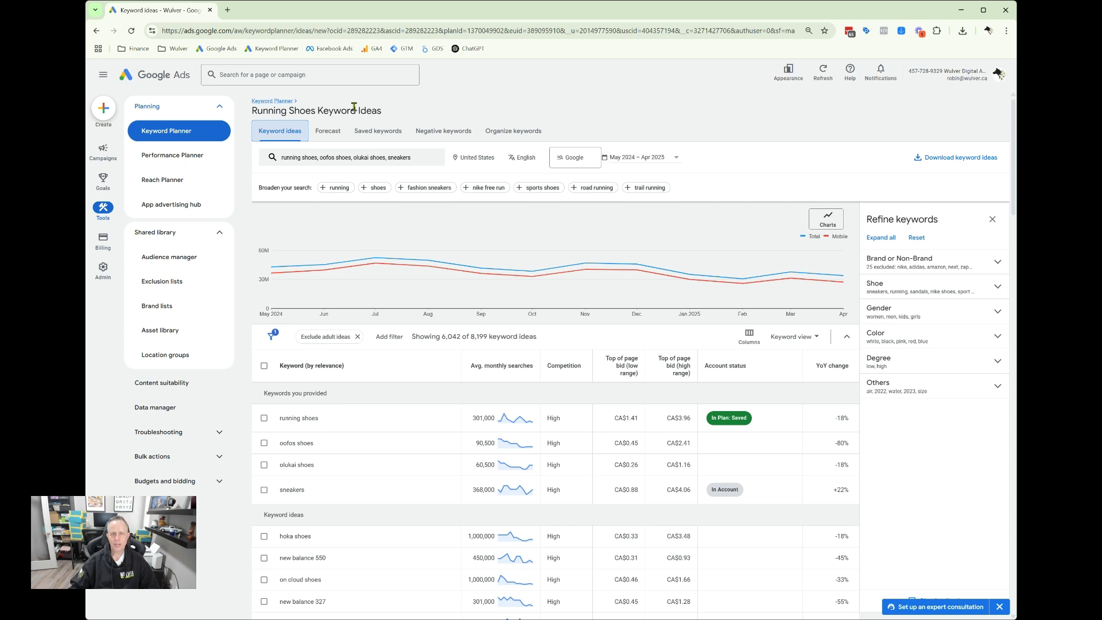
Open the forecast of the Running Shoes Keyword Ideas plan and check which keywords it can cover, keeping All keywords.
{"action": "left_click", "coordinate": [328, 133]}
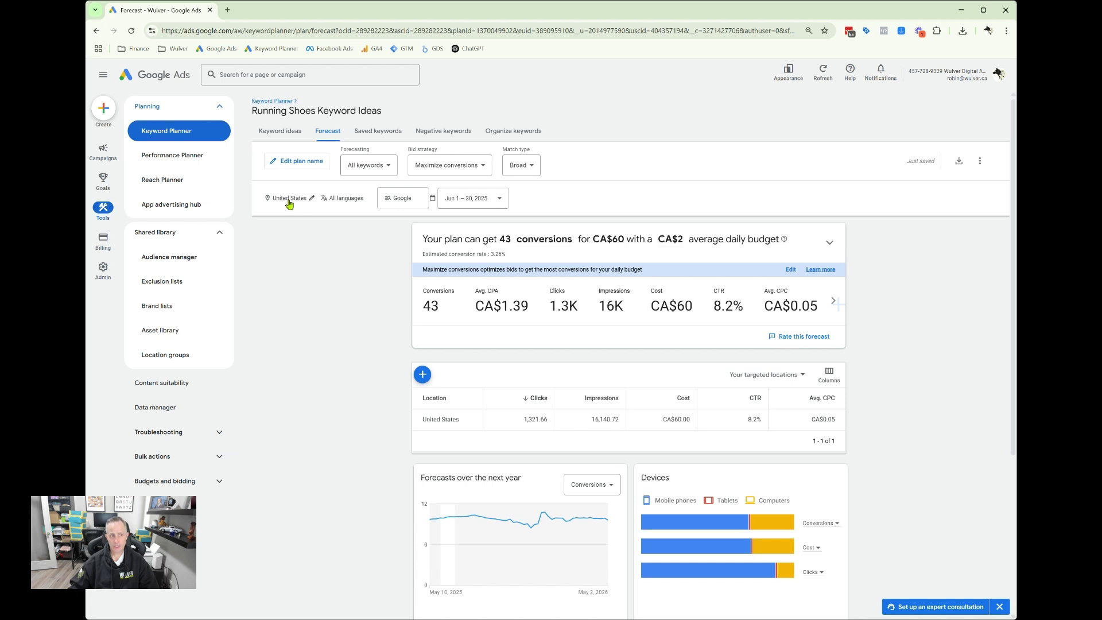
{"action": "left_click", "coordinate": [384, 171]}
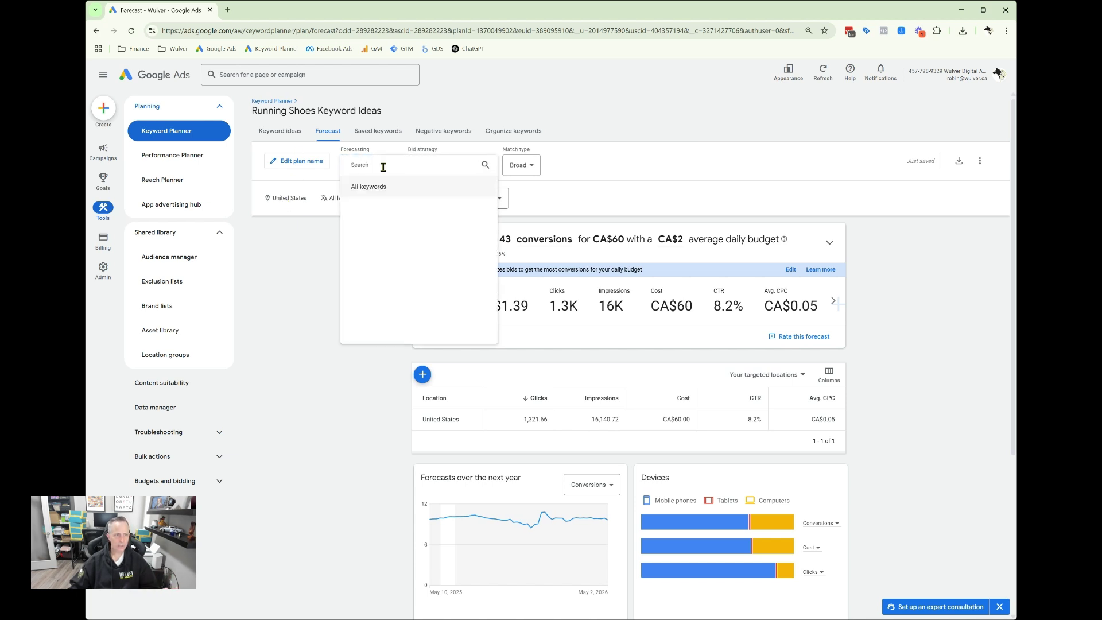
{"action": "left_click", "coordinate": [367, 192]}
{"action": "triple_click", "coordinate": [270, 111]}
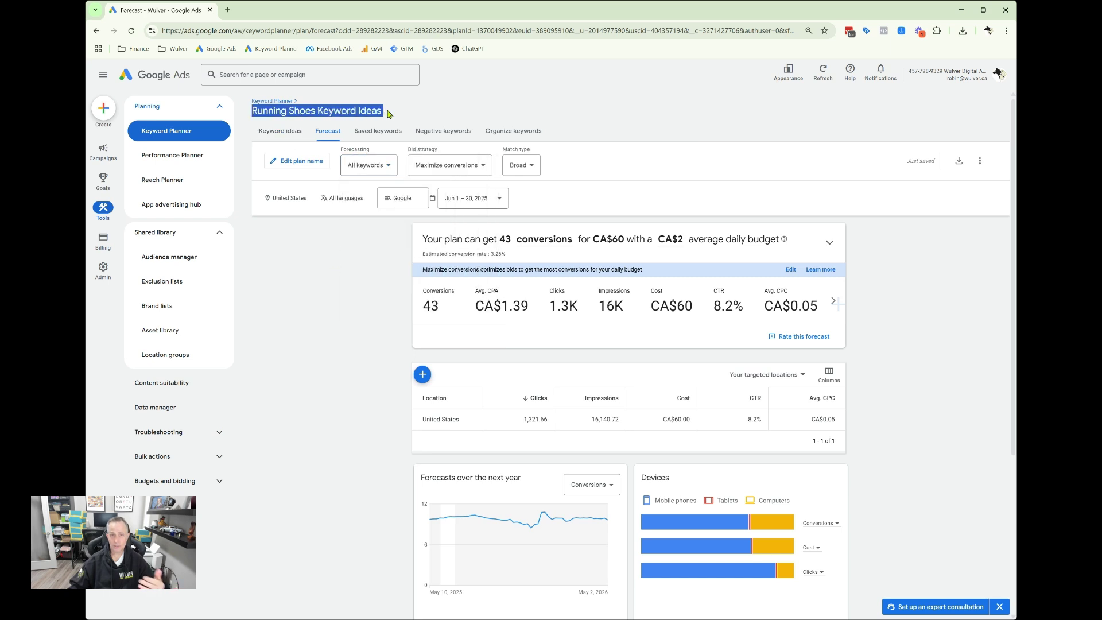
{"action": "left_click", "coordinate": [460, 109]}
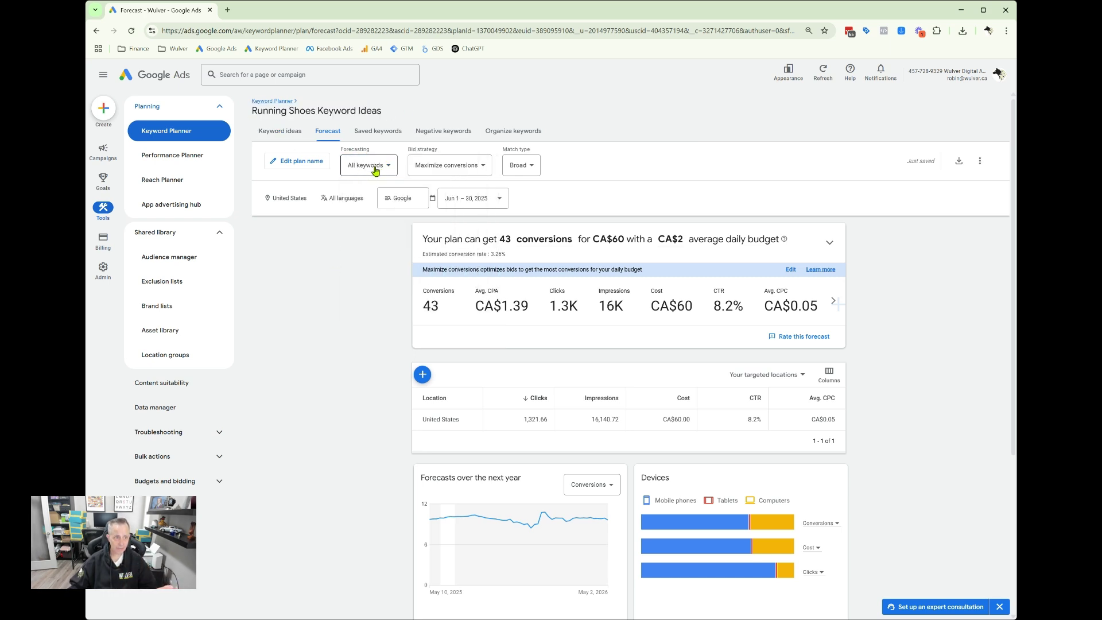
Review the bid strategies available for the forecast and leave without applying a change.
{"action": "left_click", "coordinate": [452, 167]}
{"action": "left_click", "coordinate": [460, 195]}
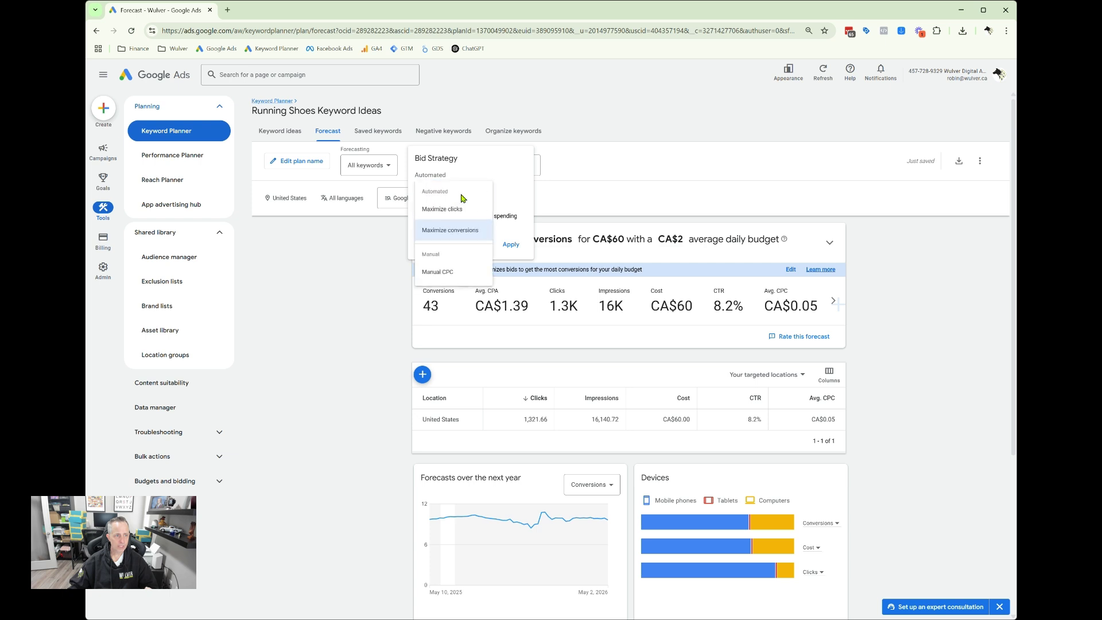
{"action": "left_click", "coordinate": [517, 167]}
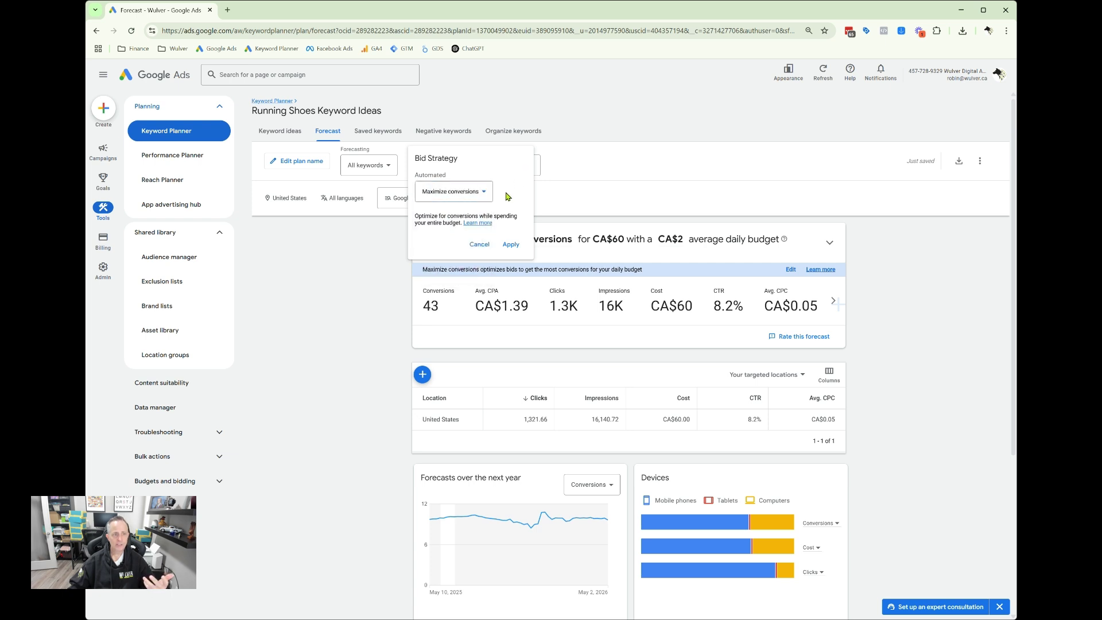
{"action": "left_click", "coordinate": [481, 246]}
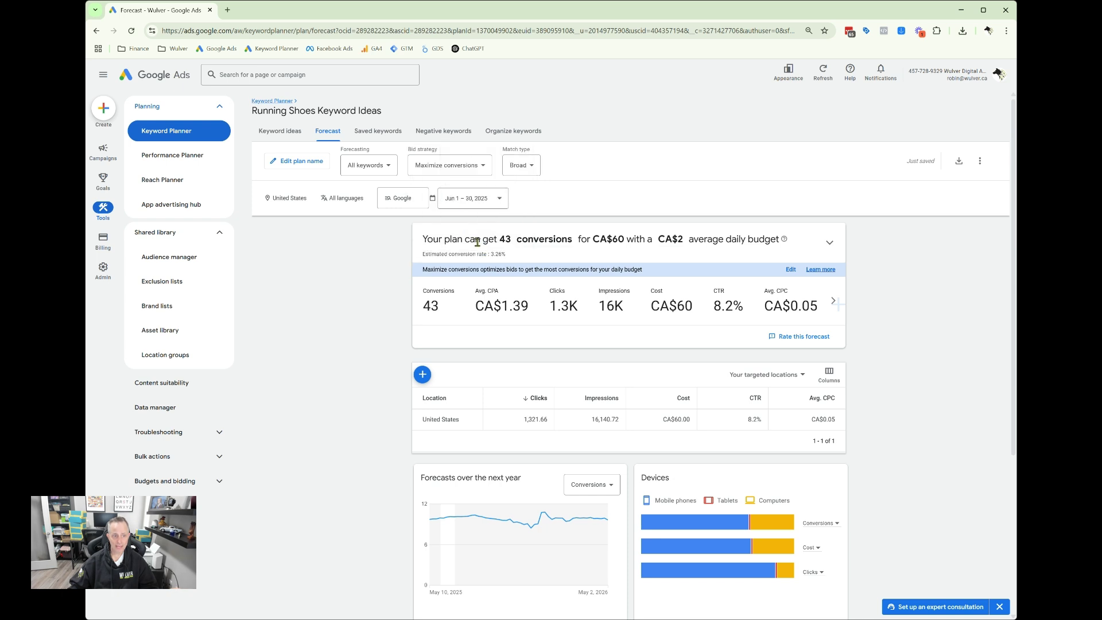
Review the match types available for the plan's saved keywords and leave without applying a change.
{"action": "left_click", "coordinate": [519, 166]}
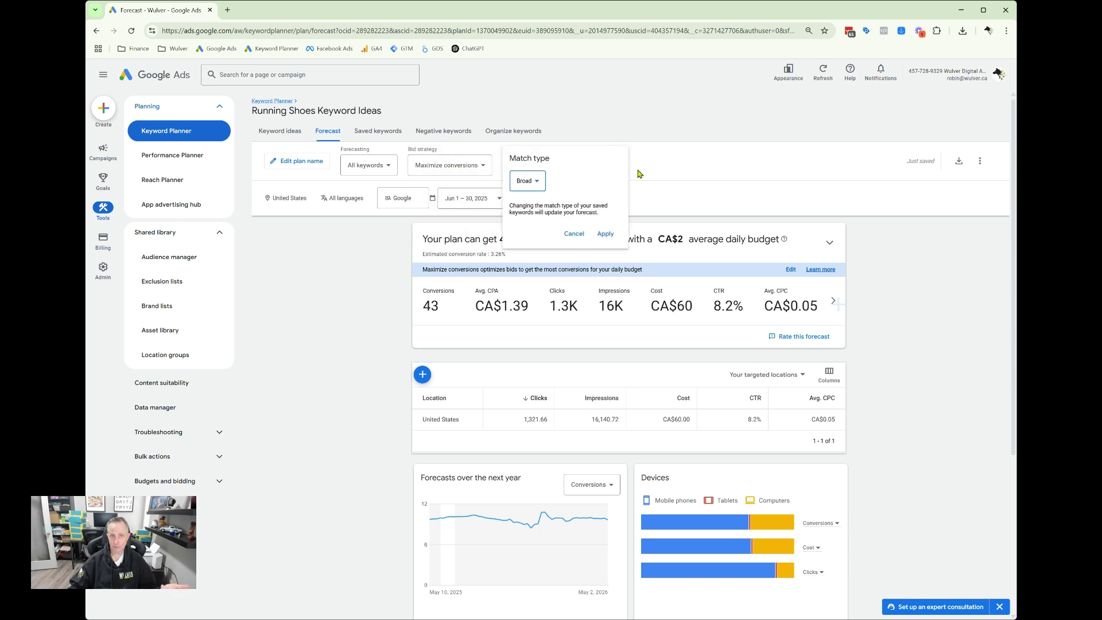
{"action": "left_click", "coordinate": [528, 182]}
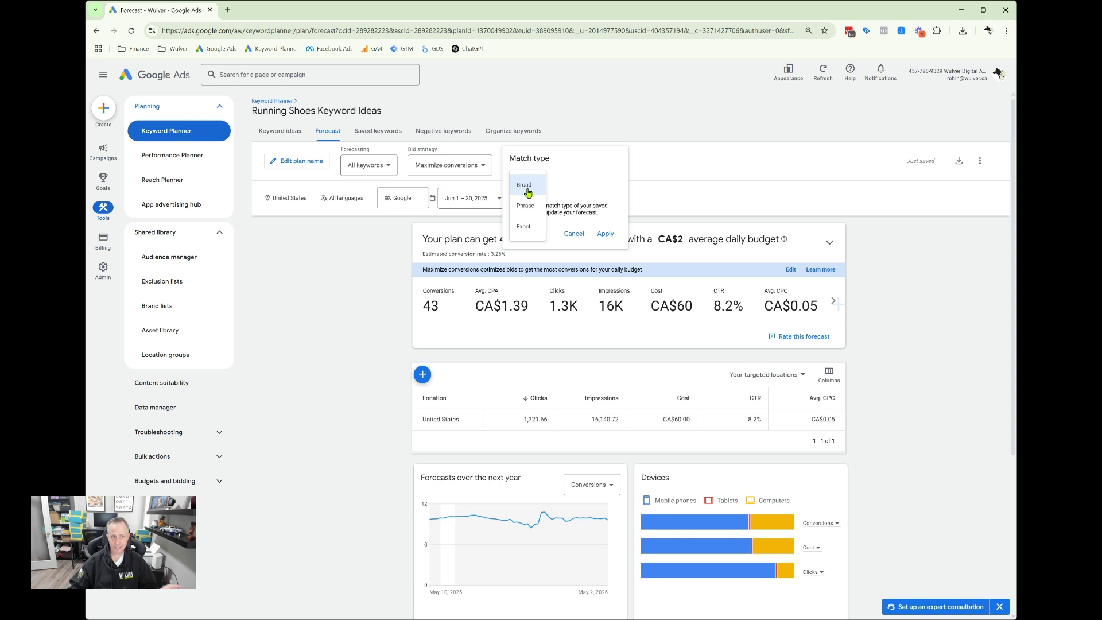
{"action": "left_click", "coordinate": [580, 190]}
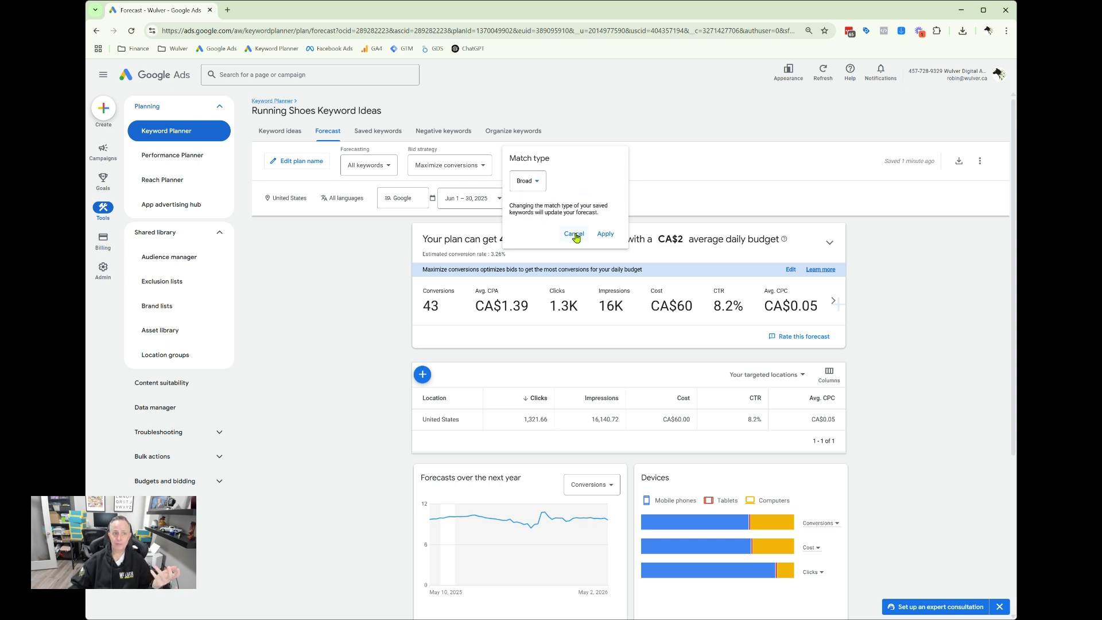
{"action": "left_click", "coordinate": [541, 186]}
{"action": "left_click", "coordinate": [605, 183]}
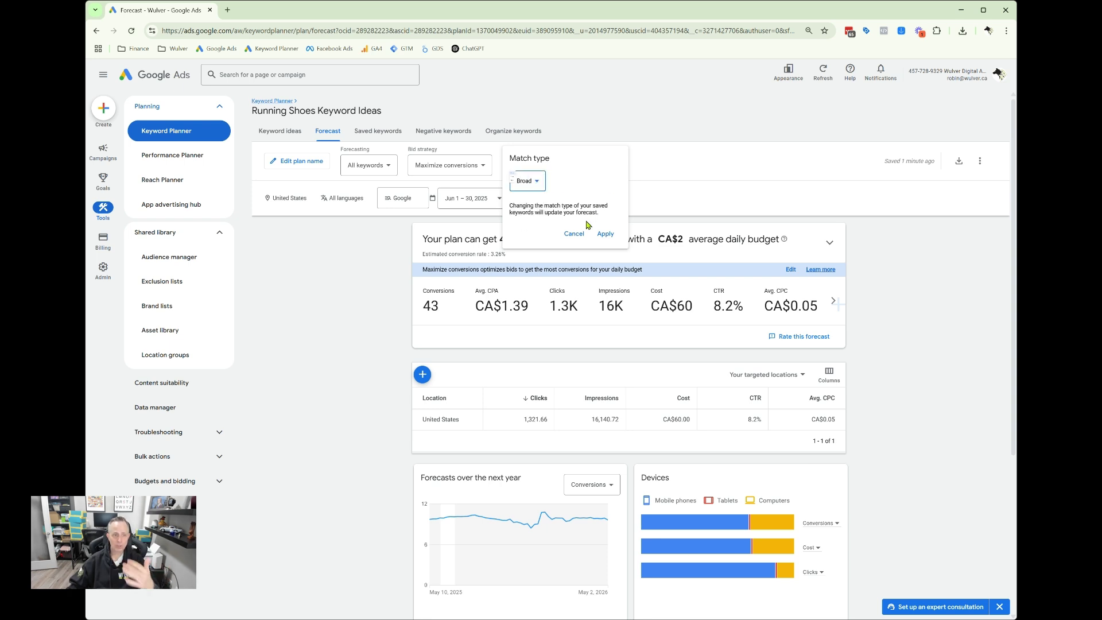
{"action": "left_click", "coordinate": [576, 234]}
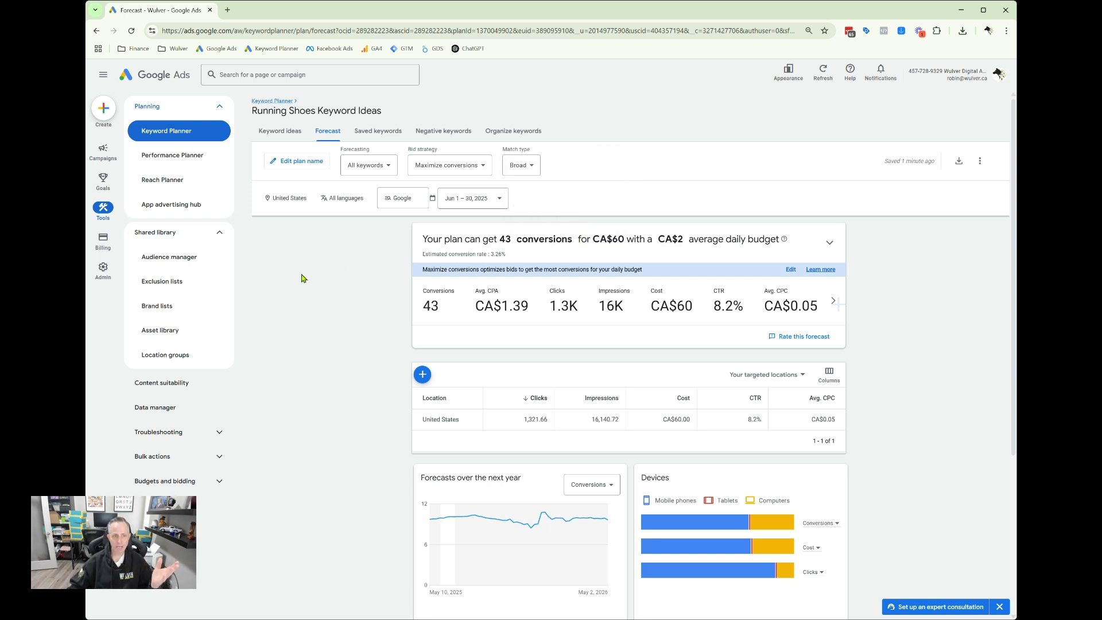
Review the plan's forecast metrics and the available date ranges, keeping Jun 1 – 30, 2025.
{"action": "mouse_move", "coordinate": [515, 259]}
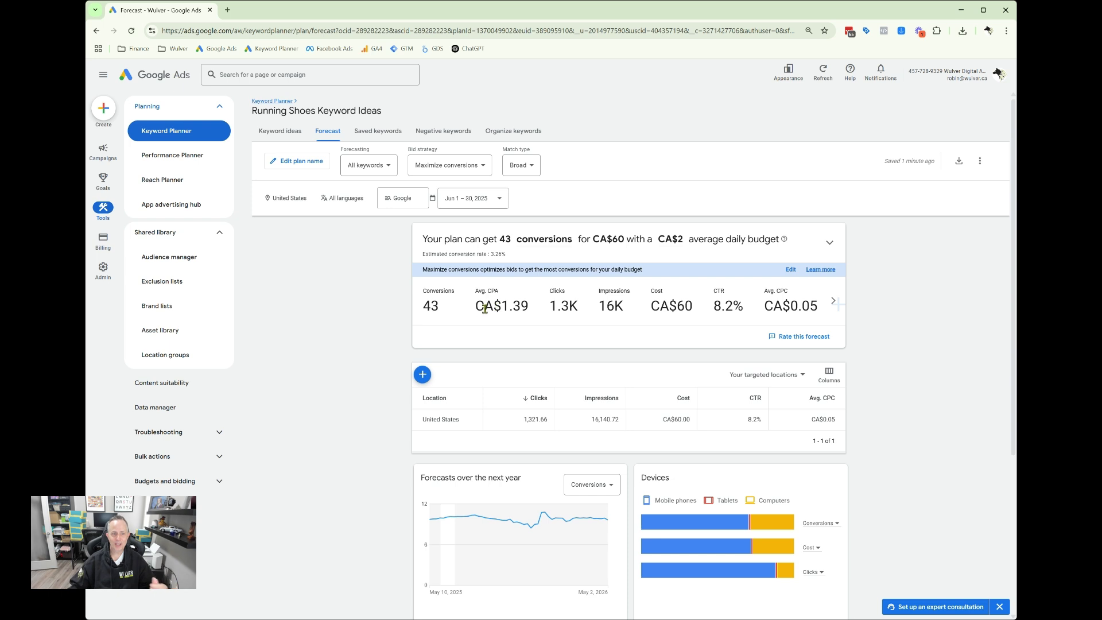
{"action": "left_click_drag", "start_coordinate": [501, 306], "coordinate": [579, 307]}
{"action": "left_click", "coordinate": [487, 291]}
{"action": "left_click", "coordinate": [578, 328]}
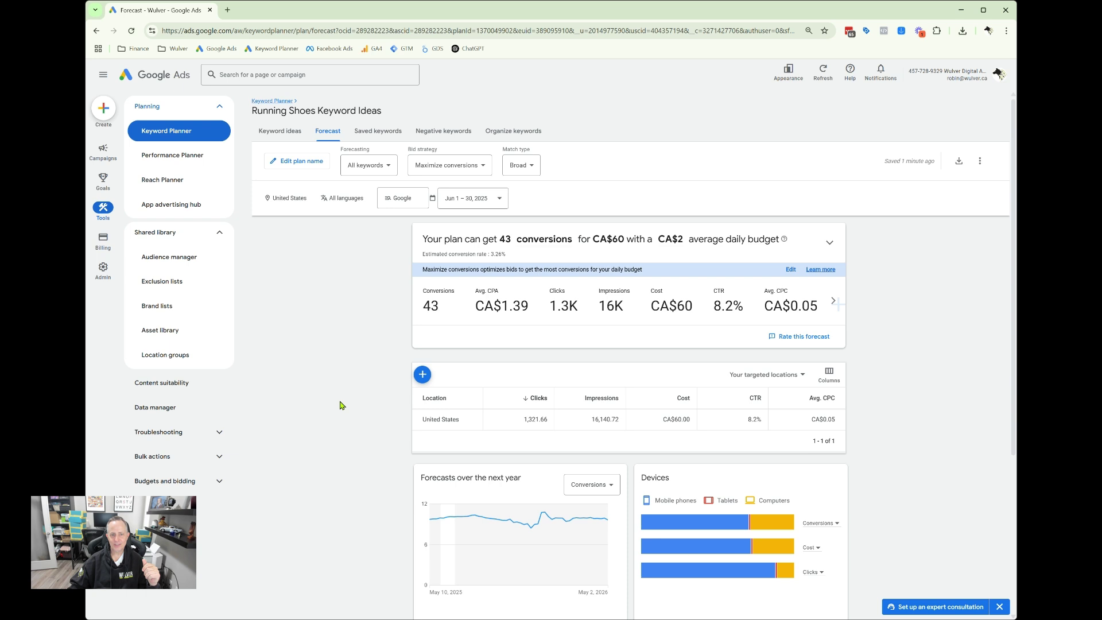
{"action": "scroll", "coordinate": [340, 405], "scroll_direction": "down", "scroll_amount": 1}
{"action": "scroll", "coordinate": [337, 462], "scroll_direction": "down", "scroll_amount": 1}
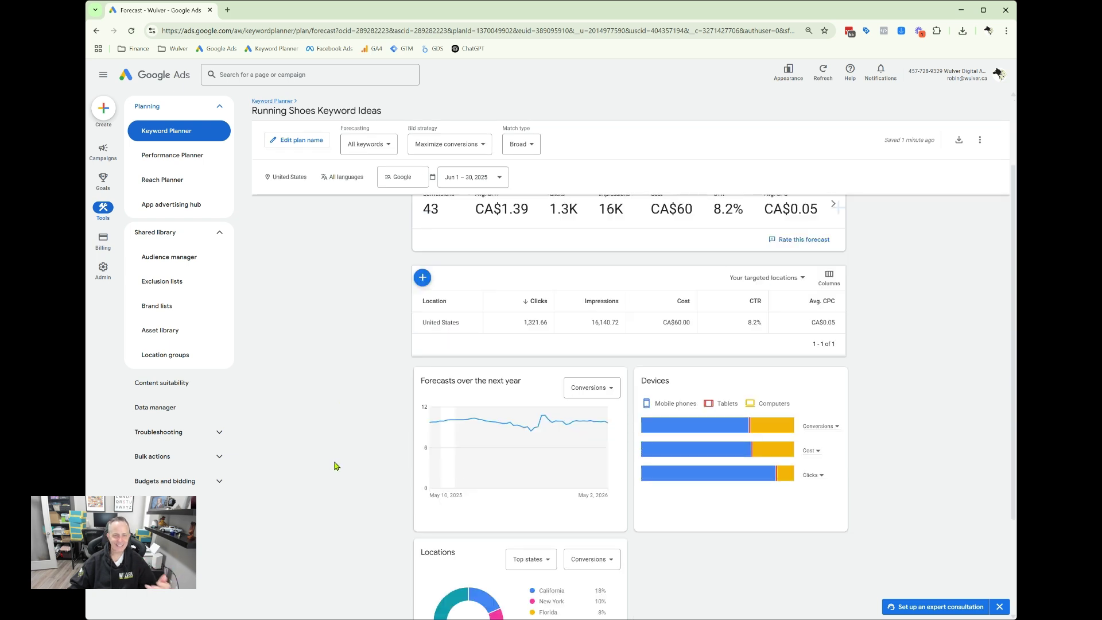
{"action": "scroll", "coordinate": [368, 463], "scroll_direction": "up", "scroll_amount": 2}
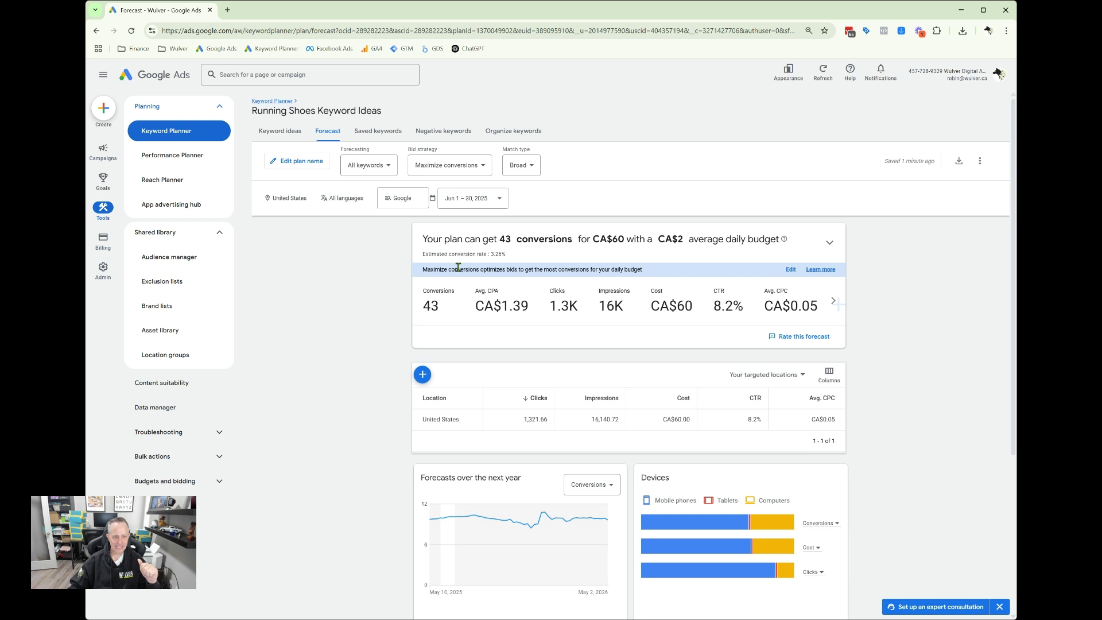
{"action": "left_click", "coordinate": [462, 197]}
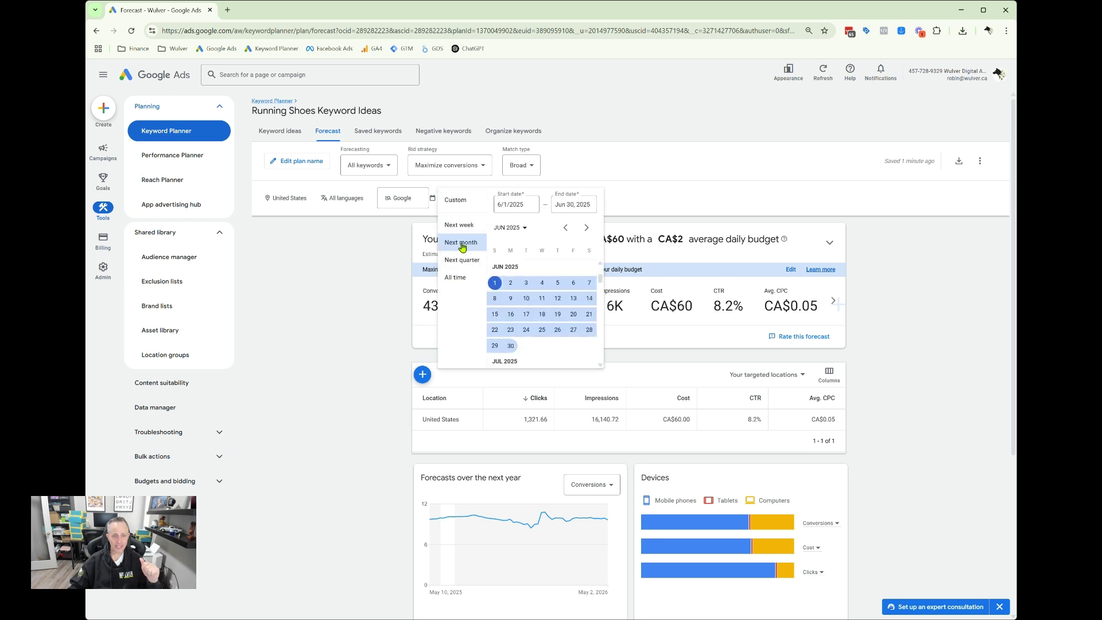
{"action": "left_click", "coordinate": [361, 343]}
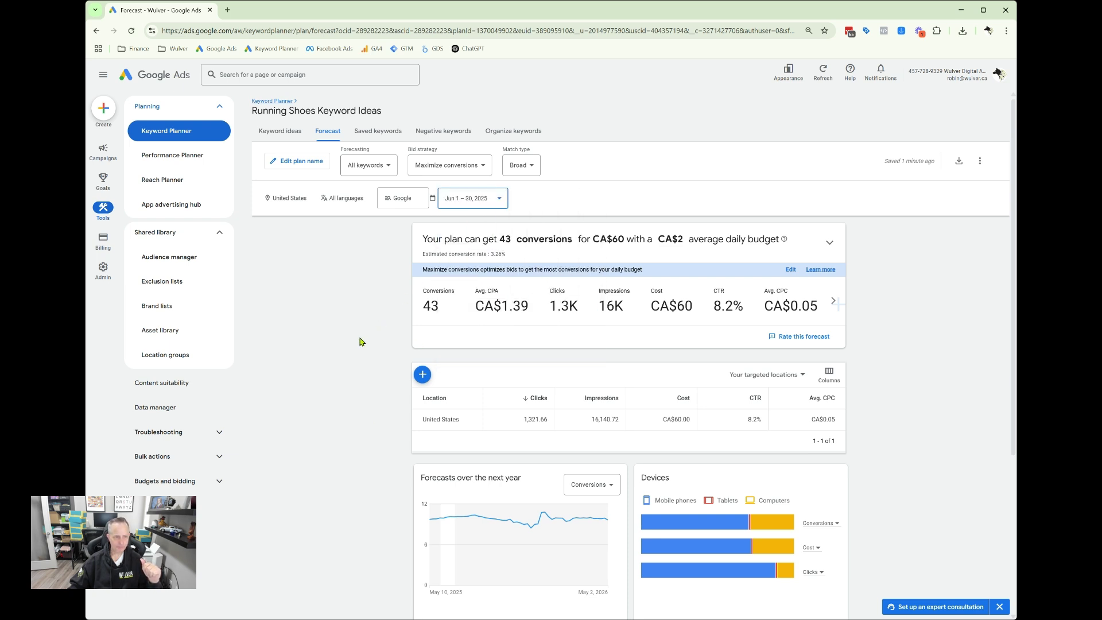
Show only Clicks instead of Conversions in the chart of forecasts over the next year.
{"action": "scroll", "coordinate": [361, 342], "scroll_direction": "down", "scroll_amount": 1}
{"action": "scroll", "coordinate": [361, 343], "scroll_direction": "down", "scroll_amount": 1}
{"action": "mouse_move", "coordinate": [482, 431]}
{"action": "left_click", "coordinate": [585, 388]}
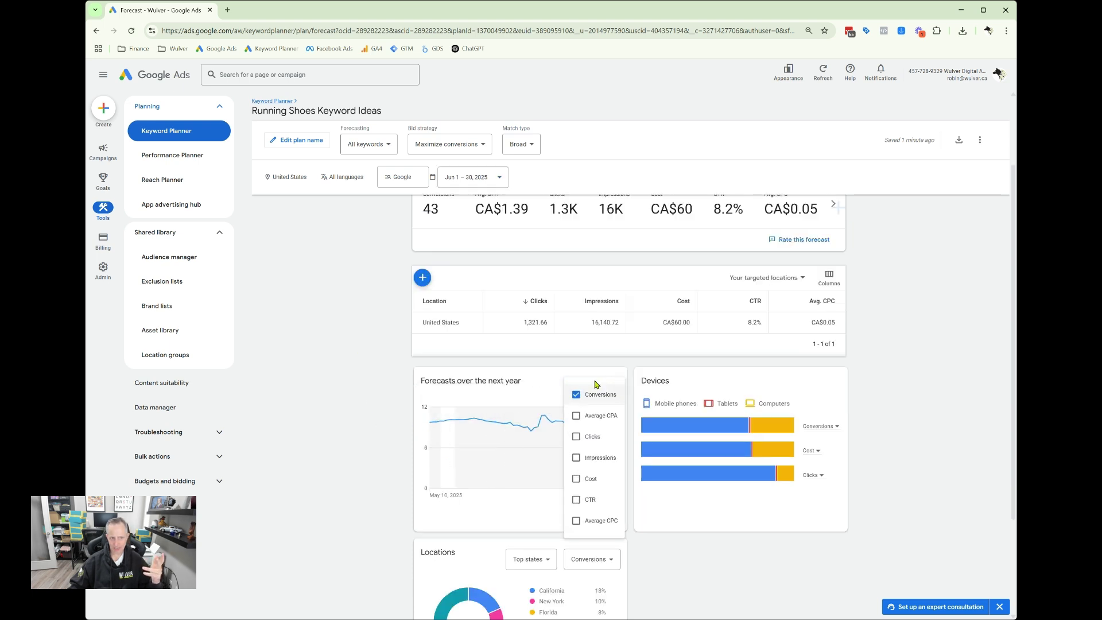
{"action": "left_click", "coordinate": [577, 436]}
{"action": "left_click", "coordinate": [576, 394]}
{"action": "left_click", "coordinate": [368, 461]}
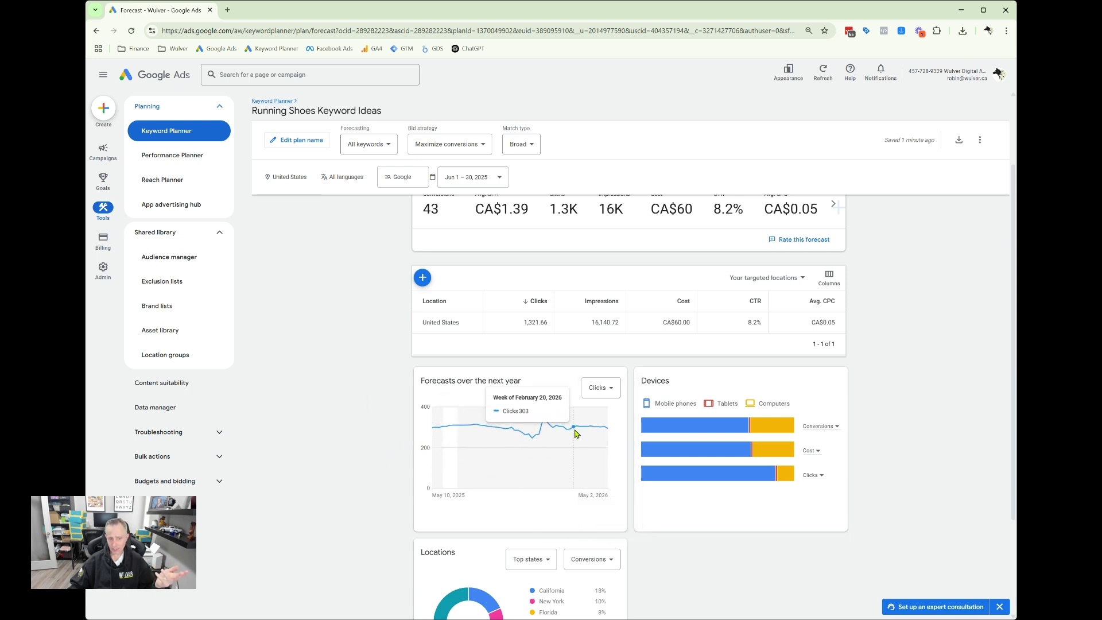
Show only Cost in the chart of forecasts over the next year and review the devices and locations breakdowns.
{"action": "left_click", "coordinate": [618, 389]}
{"action": "left_click", "coordinate": [595, 478]}
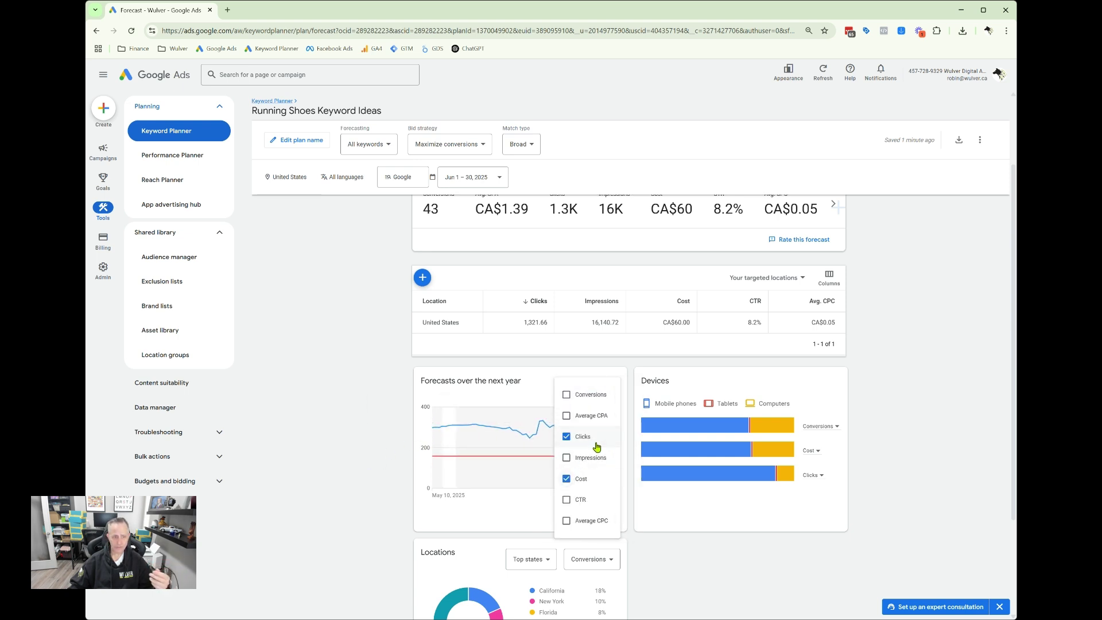
{"action": "left_click", "coordinate": [567, 438]}
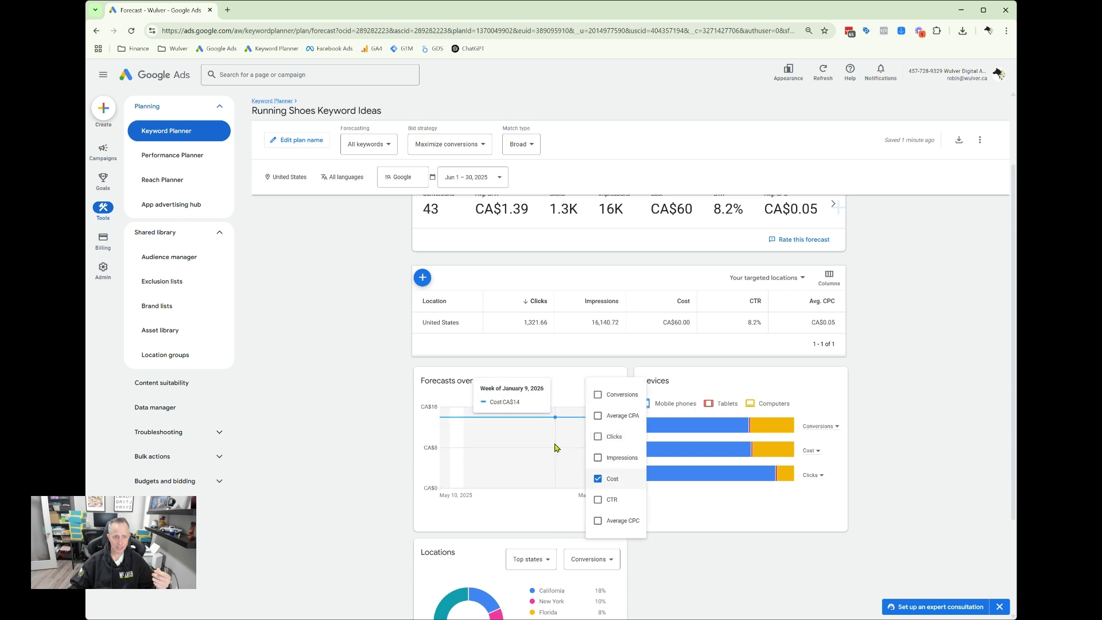
{"action": "left_click", "coordinate": [353, 439]}
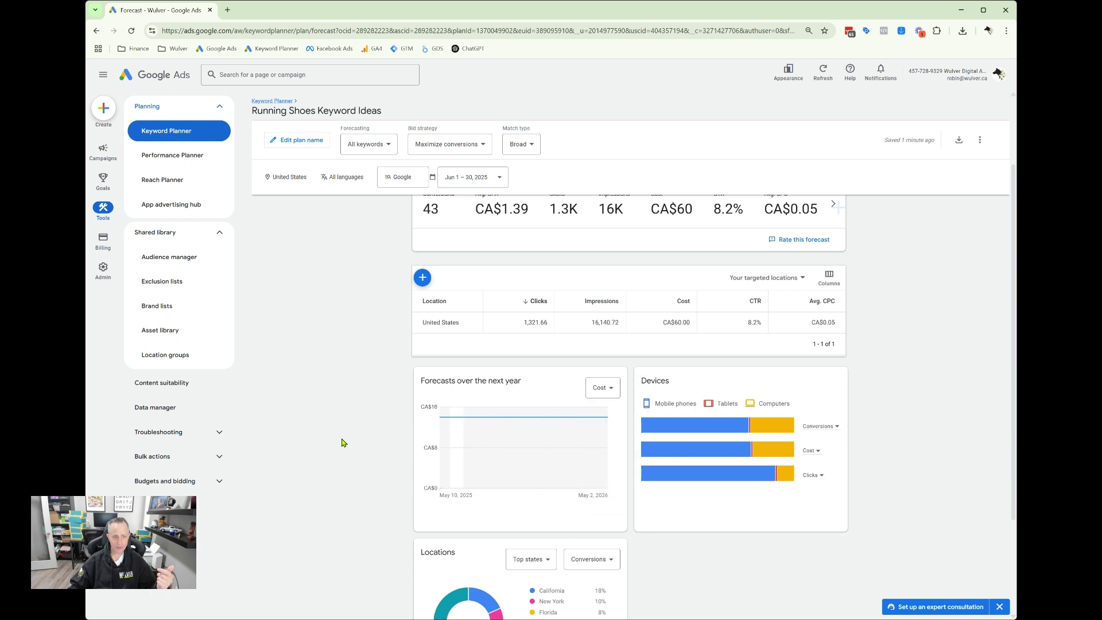
{"action": "scroll", "coordinate": [353, 453], "scroll_direction": "down", "scroll_amount": 1}
{"action": "scroll", "coordinate": [353, 453], "scroll_direction": "down", "scroll_amount": 1}
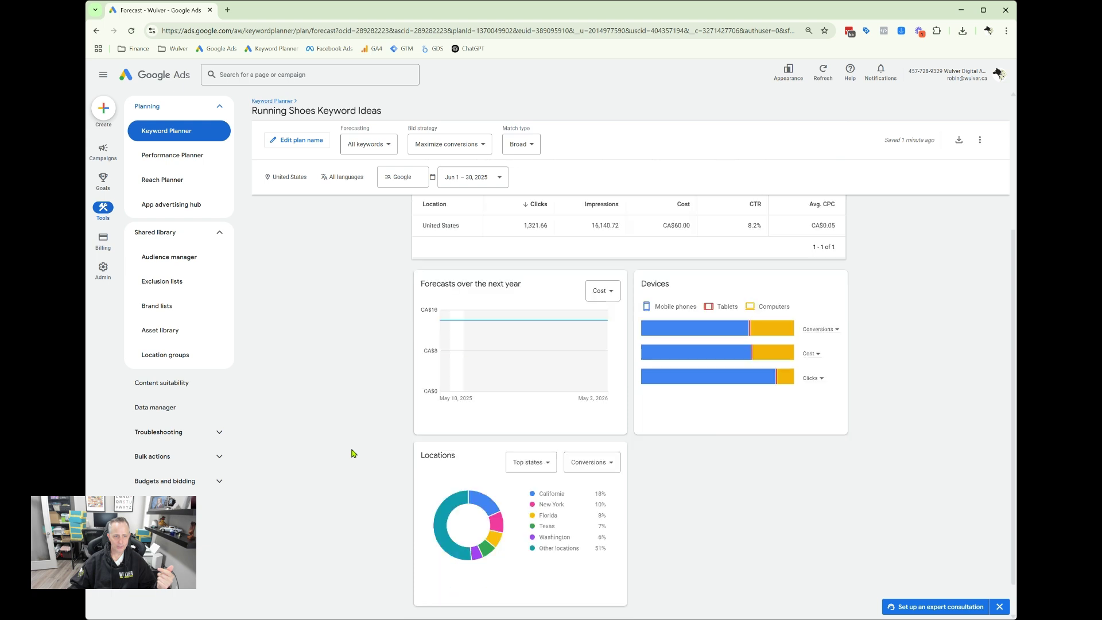
{"action": "scroll", "coordinate": [701, 554], "scroll_direction": "up", "scroll_amount": 4}
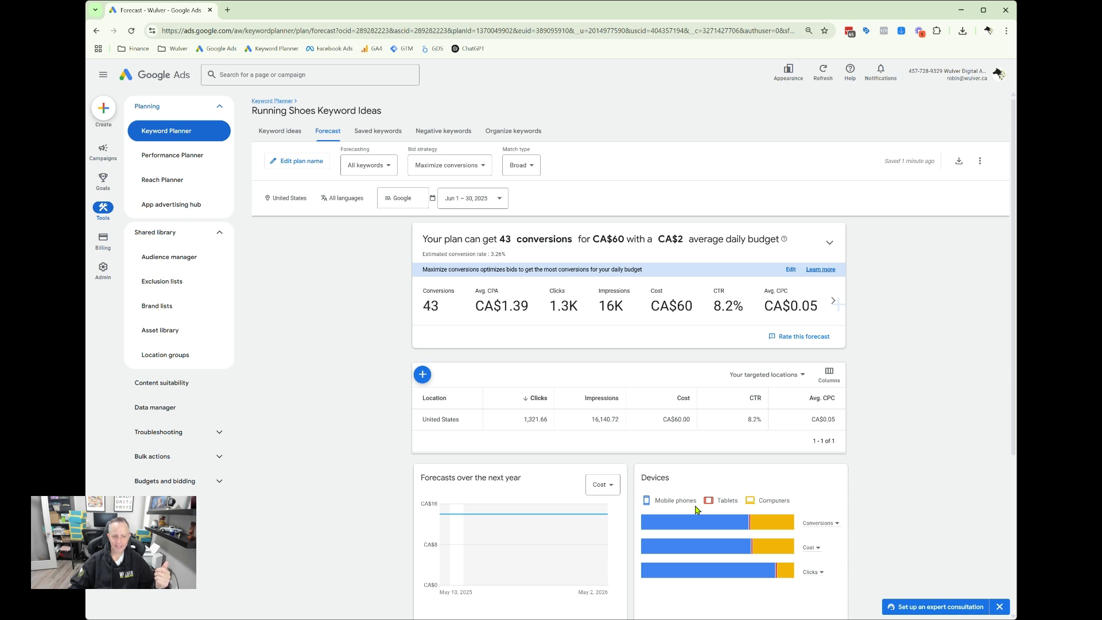
Change the match type of the plan's saved keywords to Phrase and apply it to the forecast.
{"action": "left_click", "coordinate": [518, 166]}
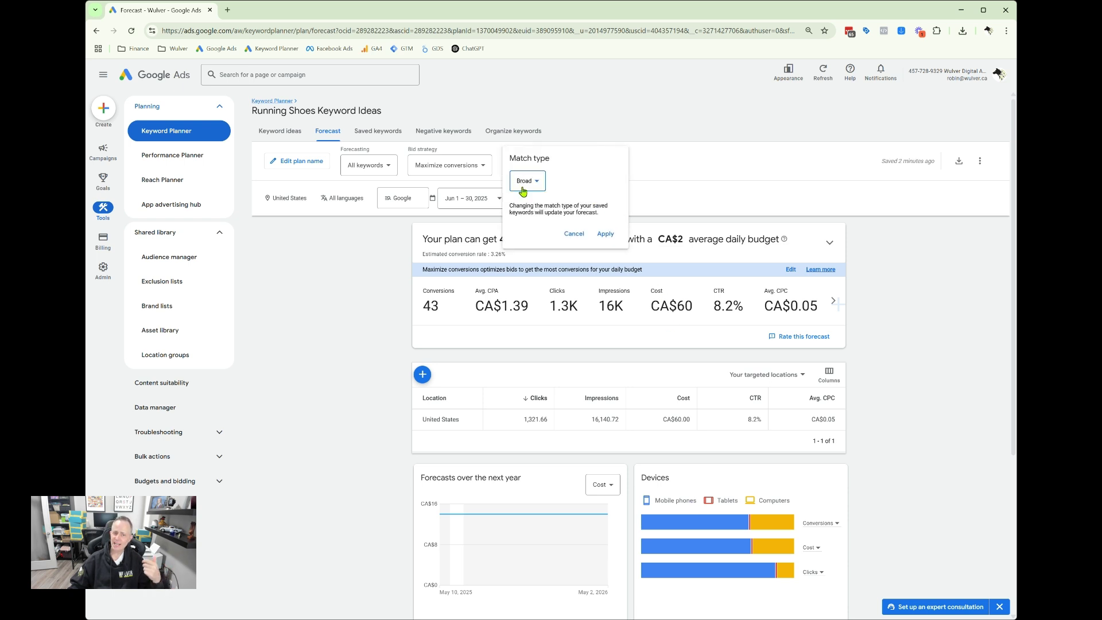
{"action": "left_click", "coordinate": [523, 190]}
{"action": "left_click", "coordinate": [526, 208]}
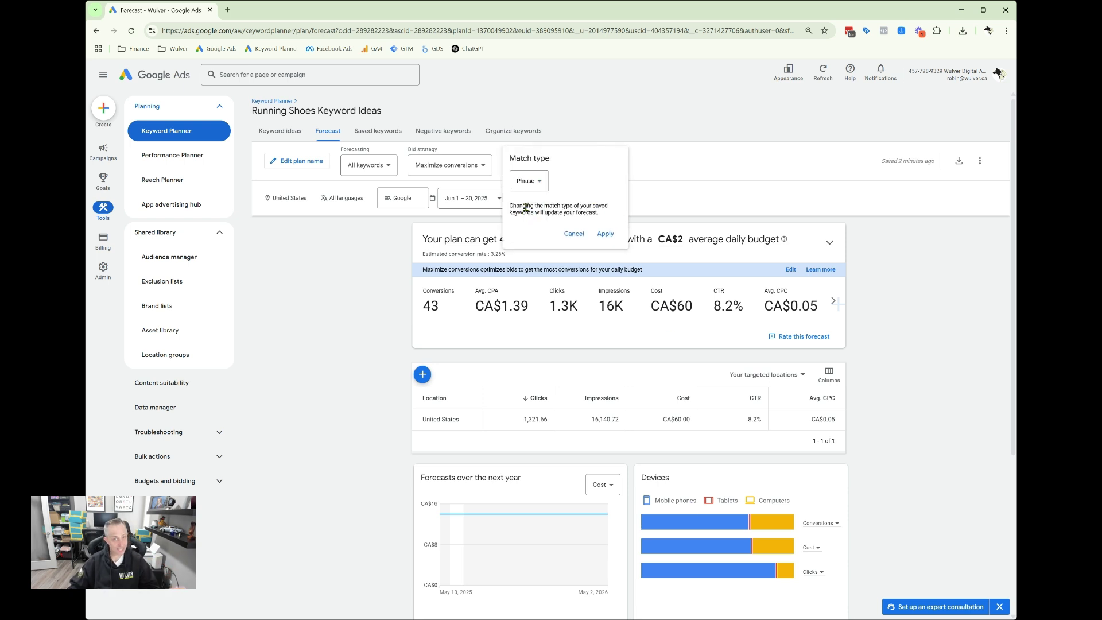
{"action": "left_click", "coordinate": [607, 235]}
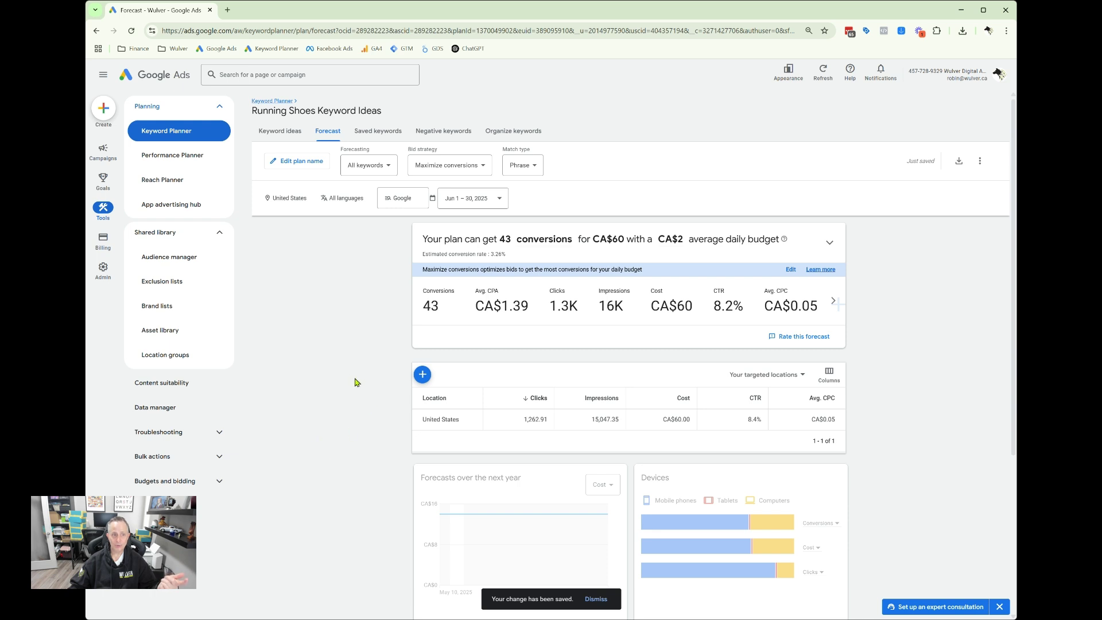
Review the plan's saved keywords, negative keywords and keyword organization by ad group, and return to the keyword ideas.
{"action": "left_click", "coordinate": [384, 132]}
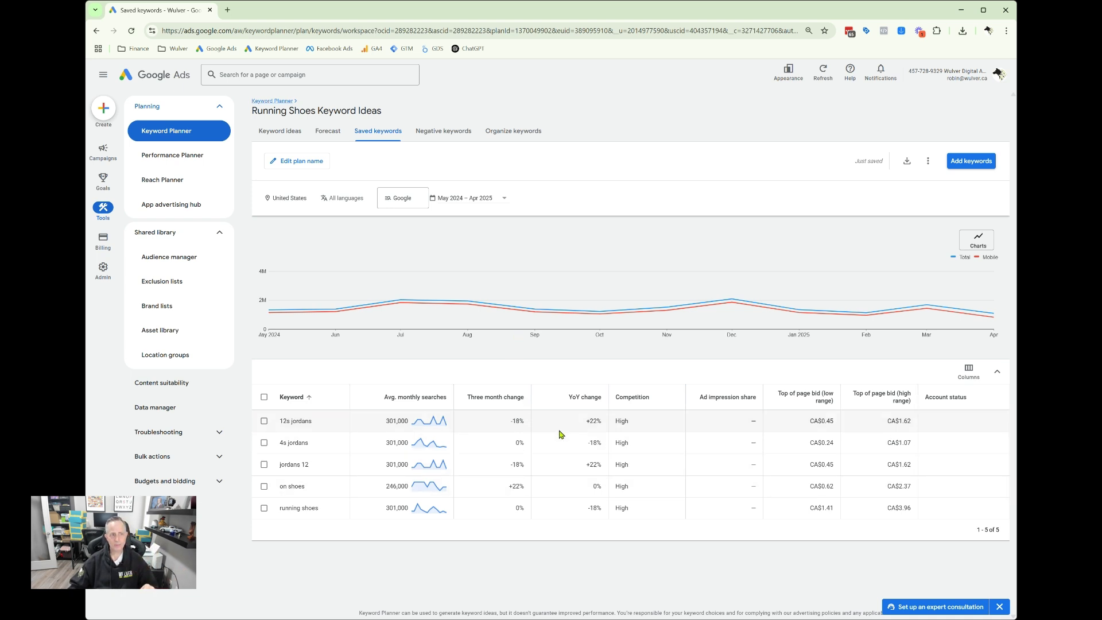
{"action": "left_click", "coordinate": [906, 165]}
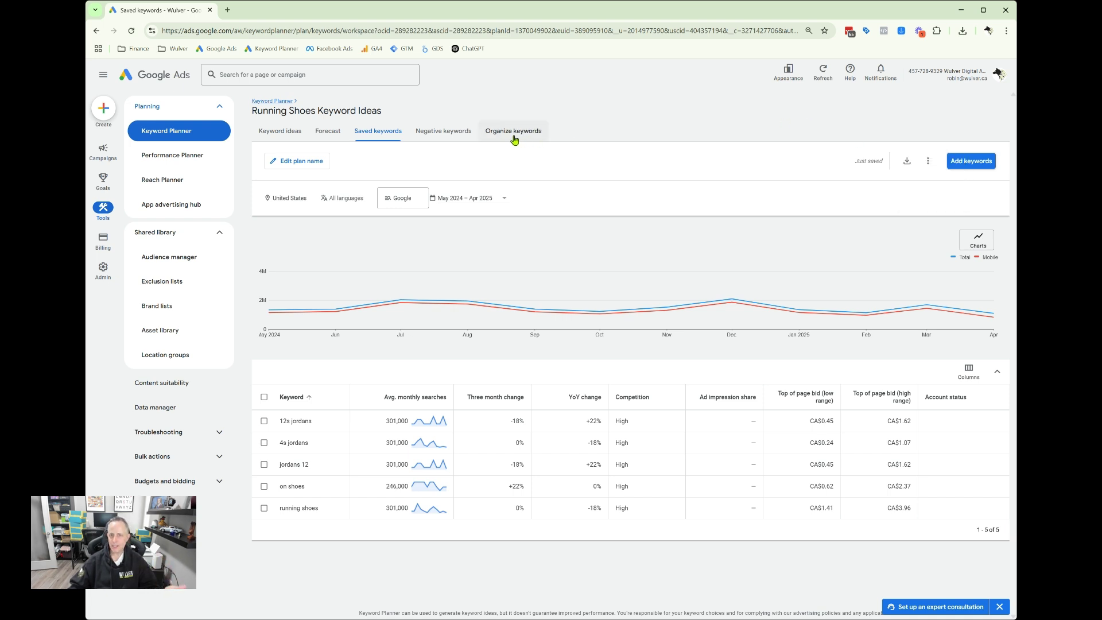
{"action": "left_click", "coordinate": [439, 138]}
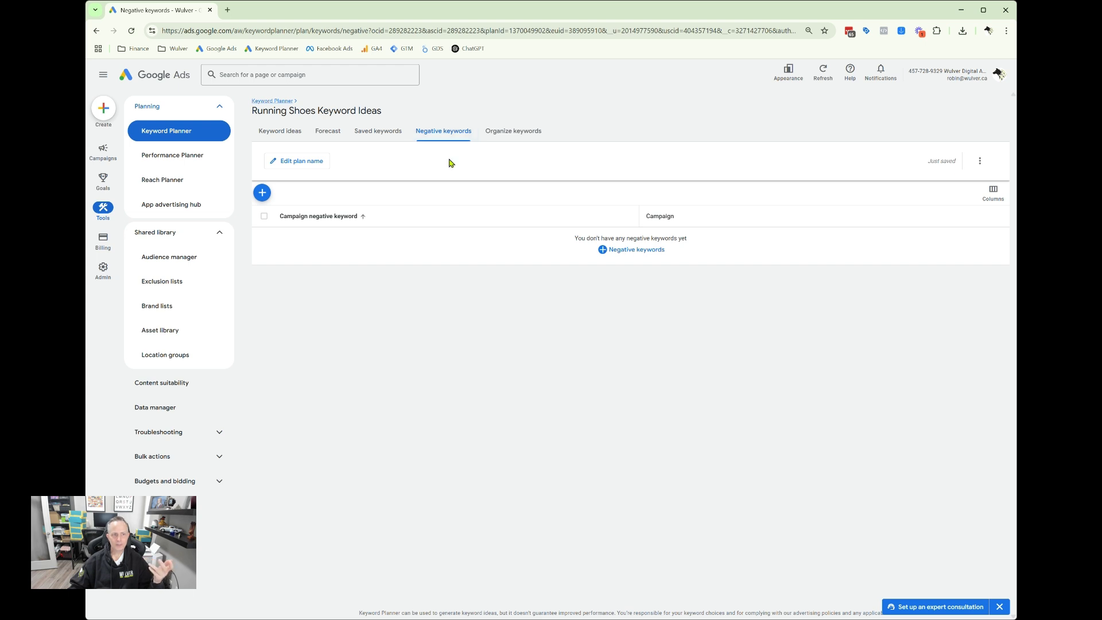
{"action": "left_click", "coordinate": [520, 135]}
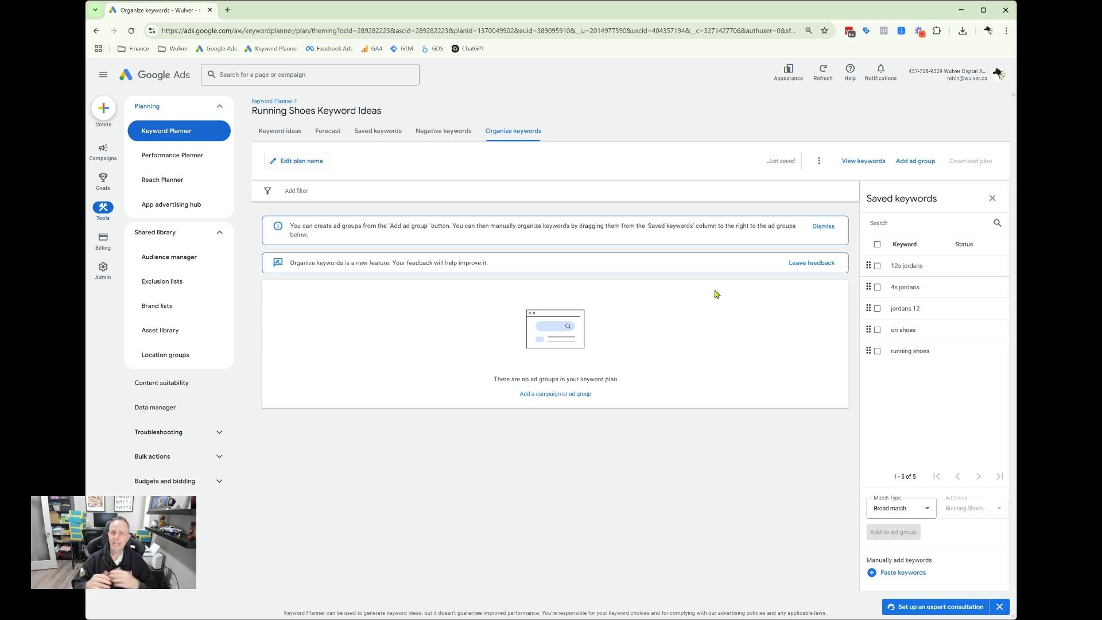
{"action": "left_click", "coordinate": [280, 129]}
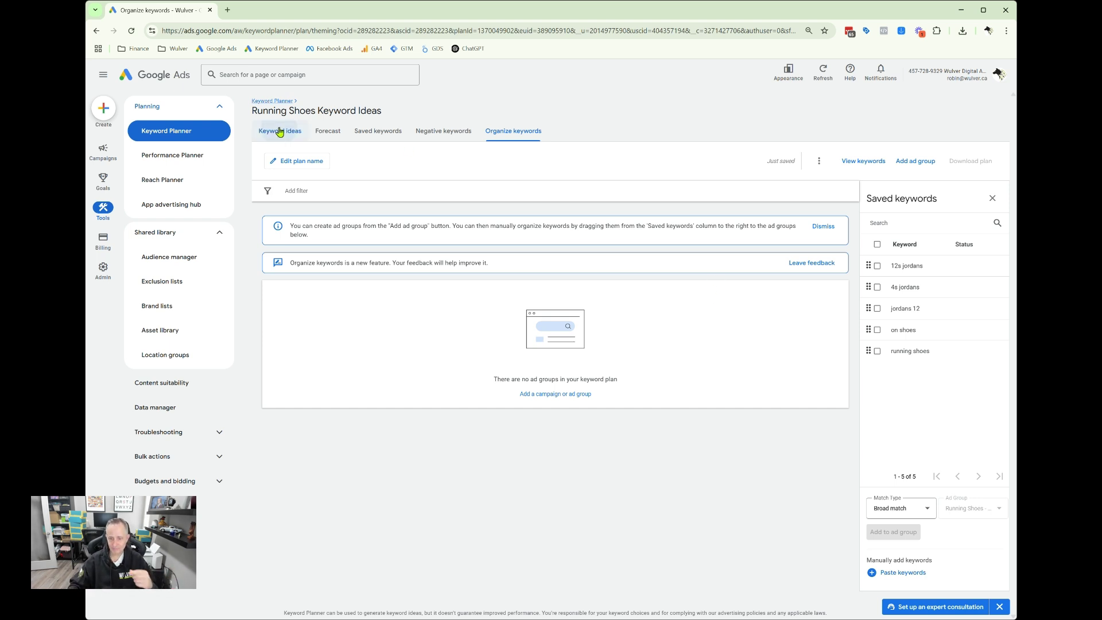